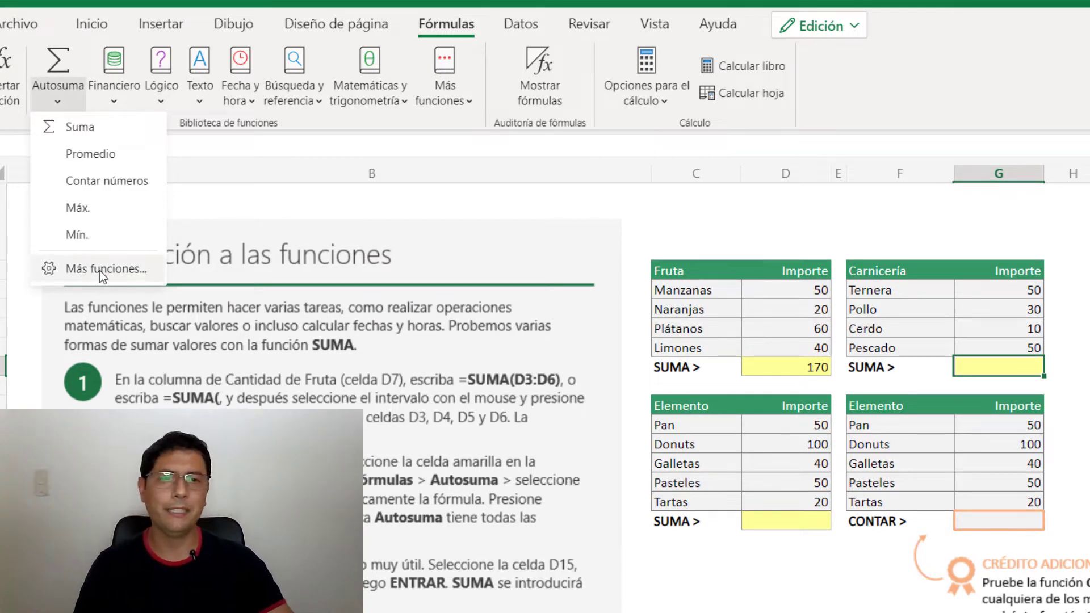
Step: Total the Carnicería amounts G3:G6 in G7 with the Autosuma Suma function, and select those amounts to check their sum
{"action": "left_click", "coordinate": [98, 130]}
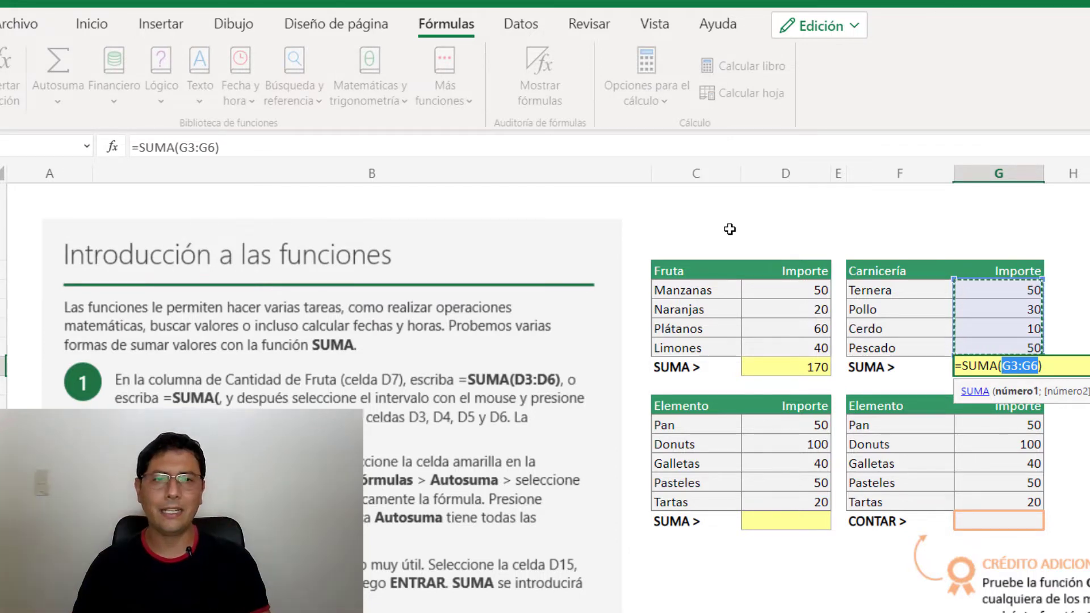
{"action": "key", "text": "Return"}
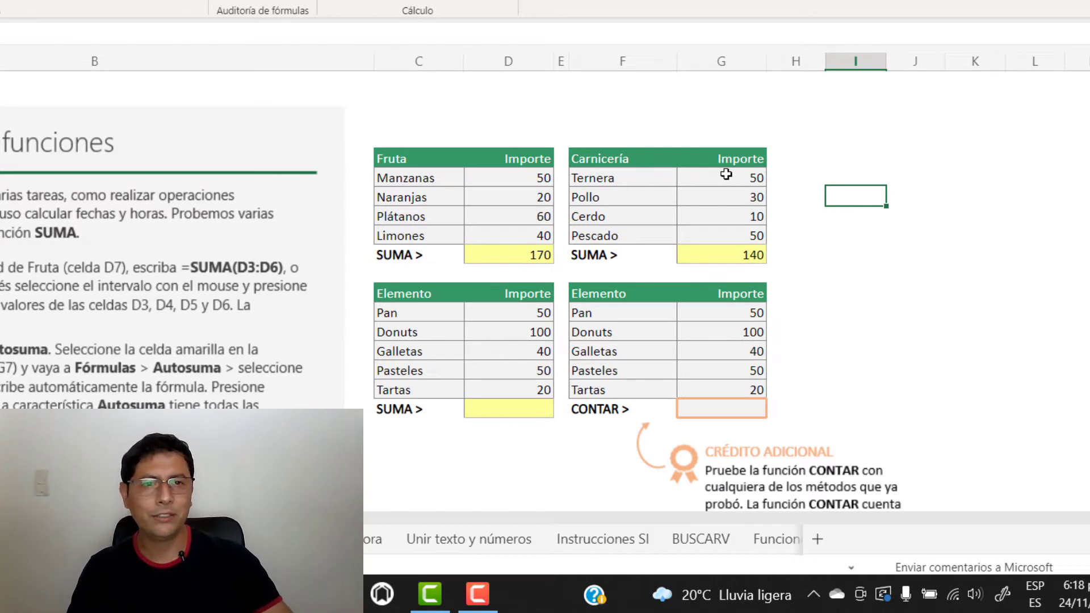
{"action": "left_click_drag", "start_coordinate": [728, 177], "coordinate": [725, 233]}
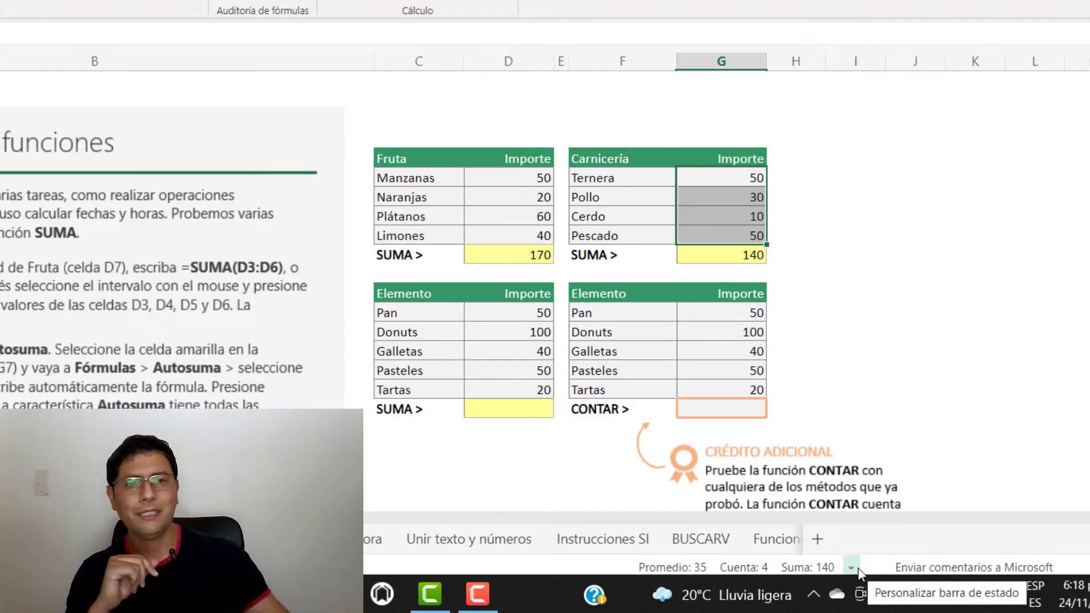
Step: Enter =SUMA(D10:D14) in D15, picking the Elemento amounts from Tartas up to Pan as a range
{"action": "left_click", "coordinate": [540, 376]}
{"action": "left_click", "coordinate": [549, 413]}
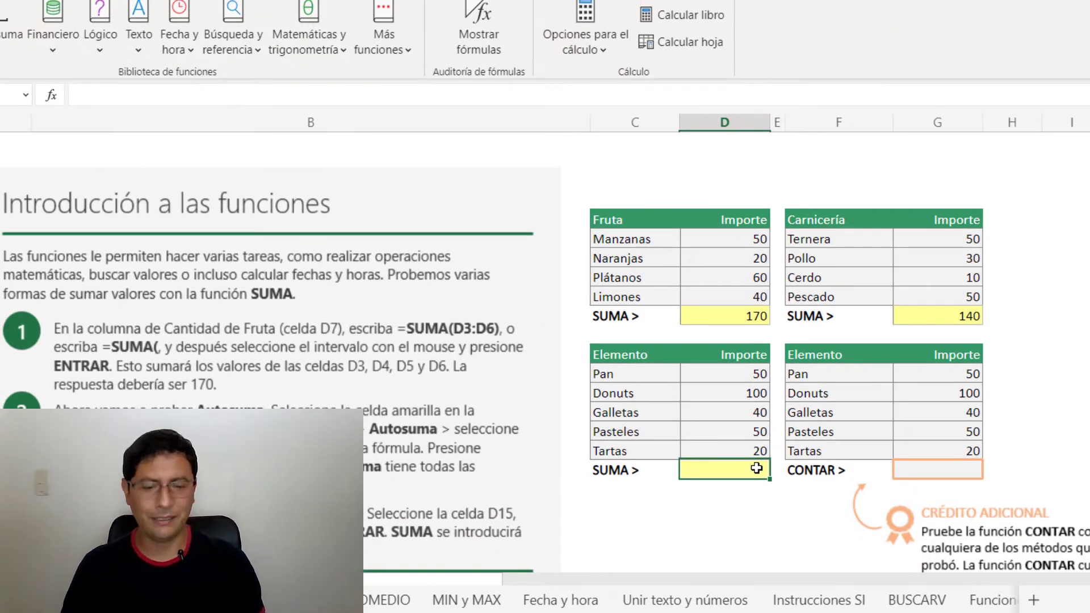
{"action": "type", "text": "=SUM,A"}
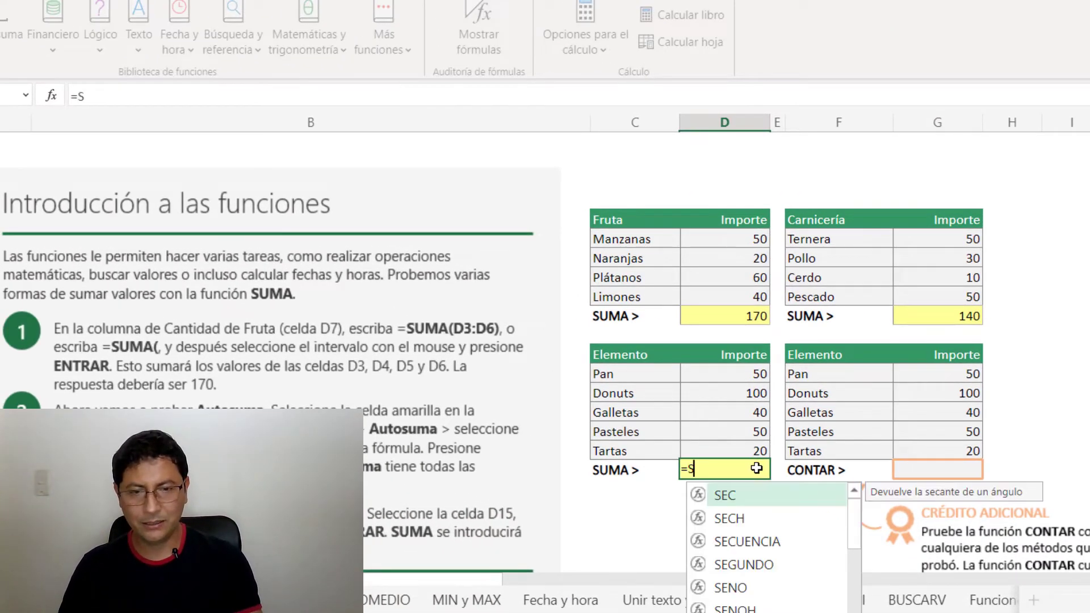
{"action": "key", "text": "BackSpace"}
{"action": "key", "text": "BackSpace"}
{"action": "type", "text": "A"}
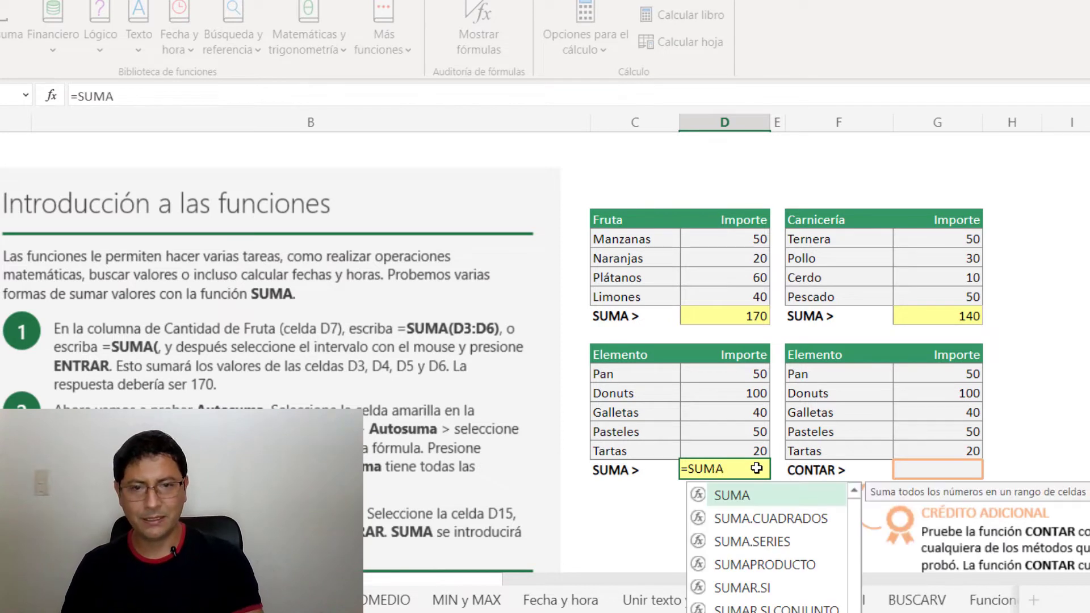
{"action": "type", "text": "("}
{"action": "left_click", "coordinate": [747, 450]}
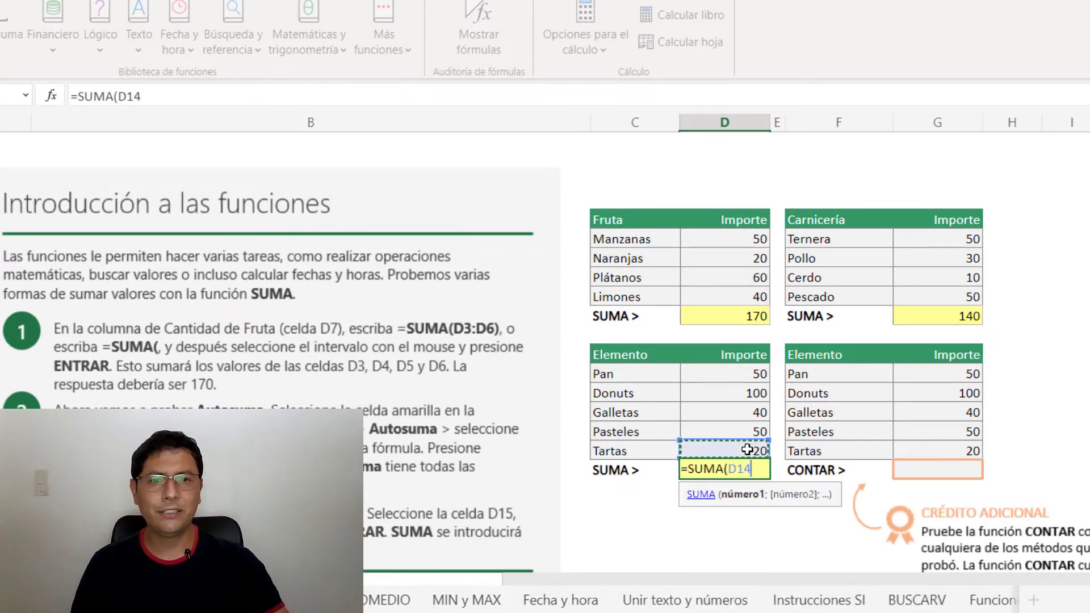
{"action": "key", "text": "shift"}
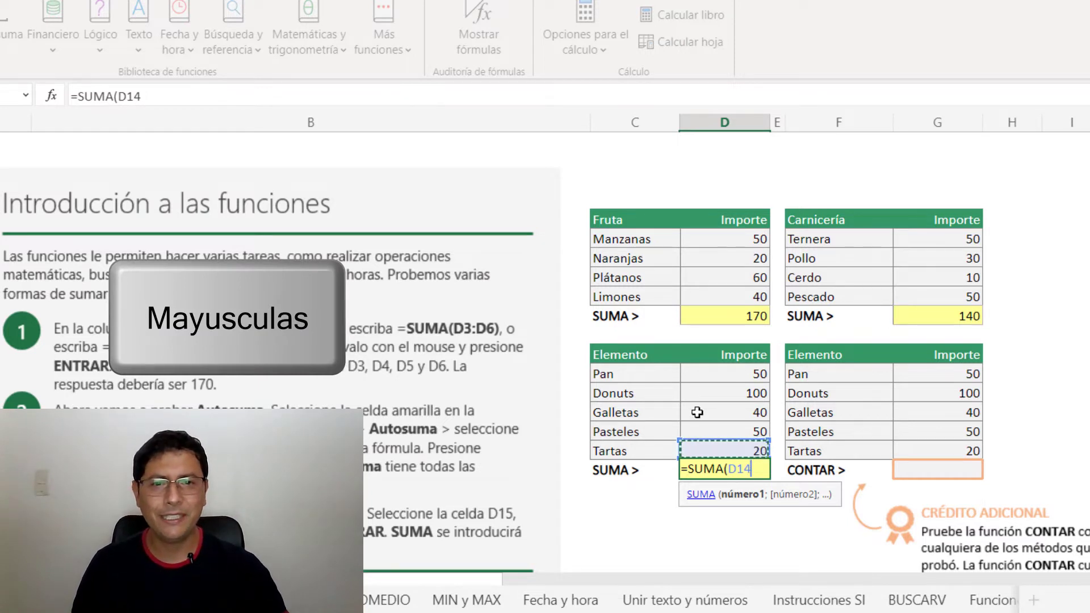
{"action": "left_click", "coordinate": [743, 374], "text": "shift"}
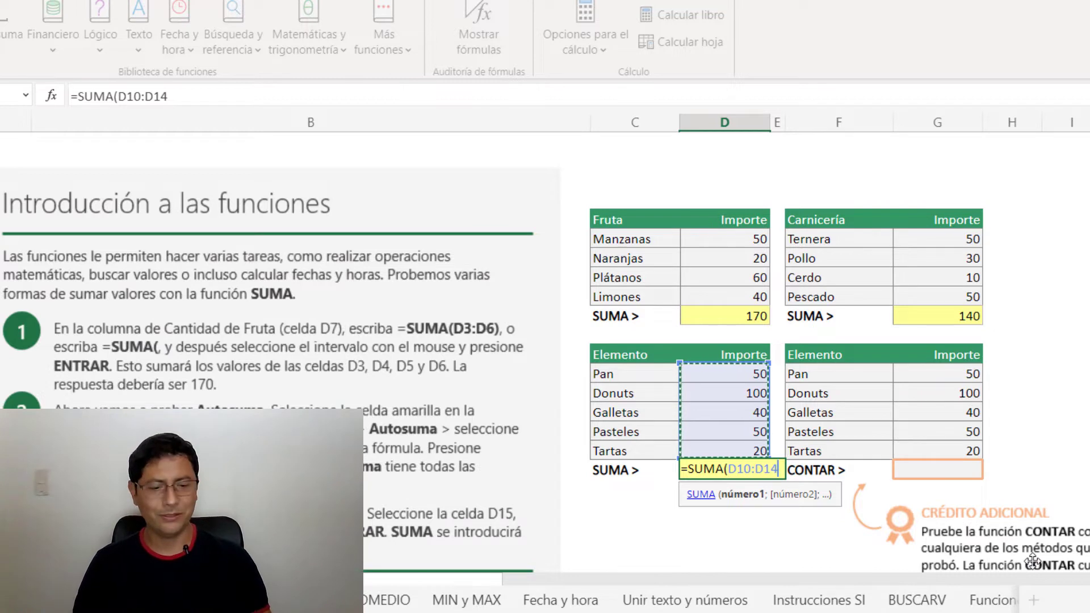
{"action": "key", "text": "Return"}
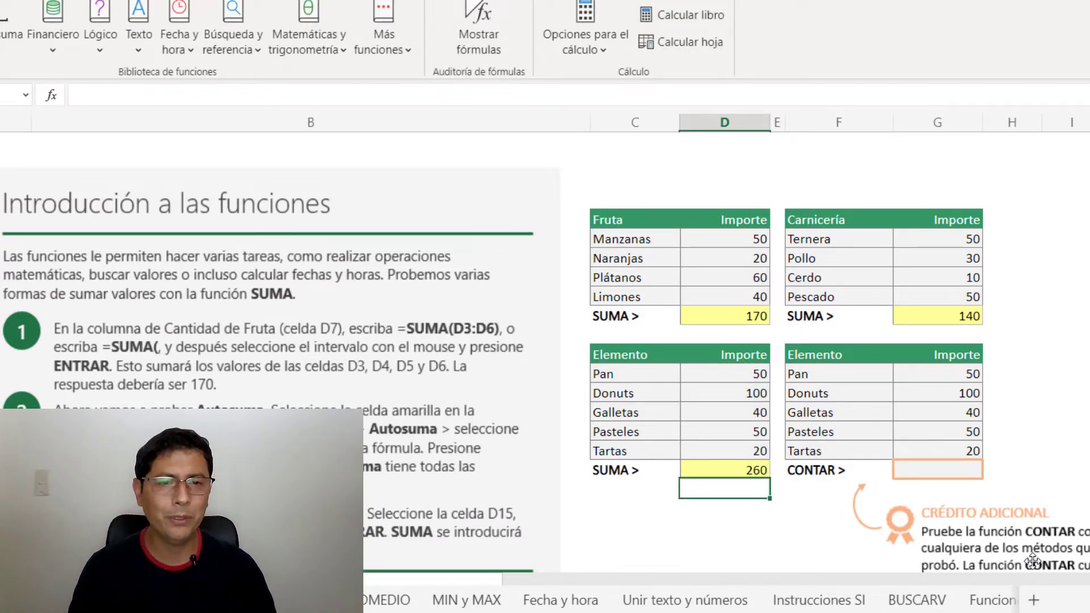
Step: Clear D15 and rebuild the formula =SUMA(D10:D14), extending the range upward from D14 without including the Importe header
{"action": "key", "text": "Up"}
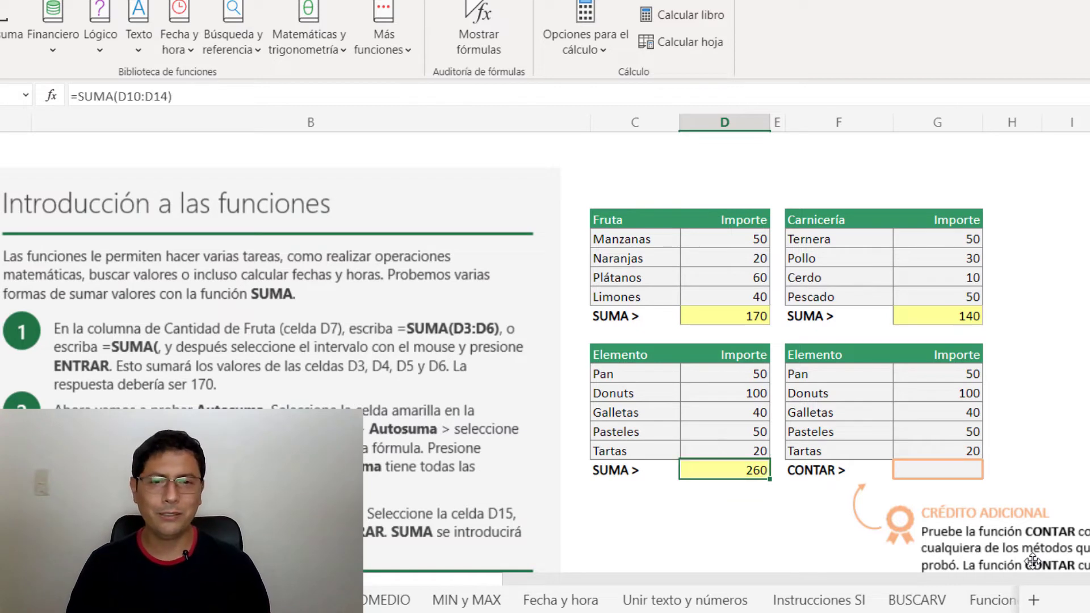
{"action": "key", "text": "Delete"}
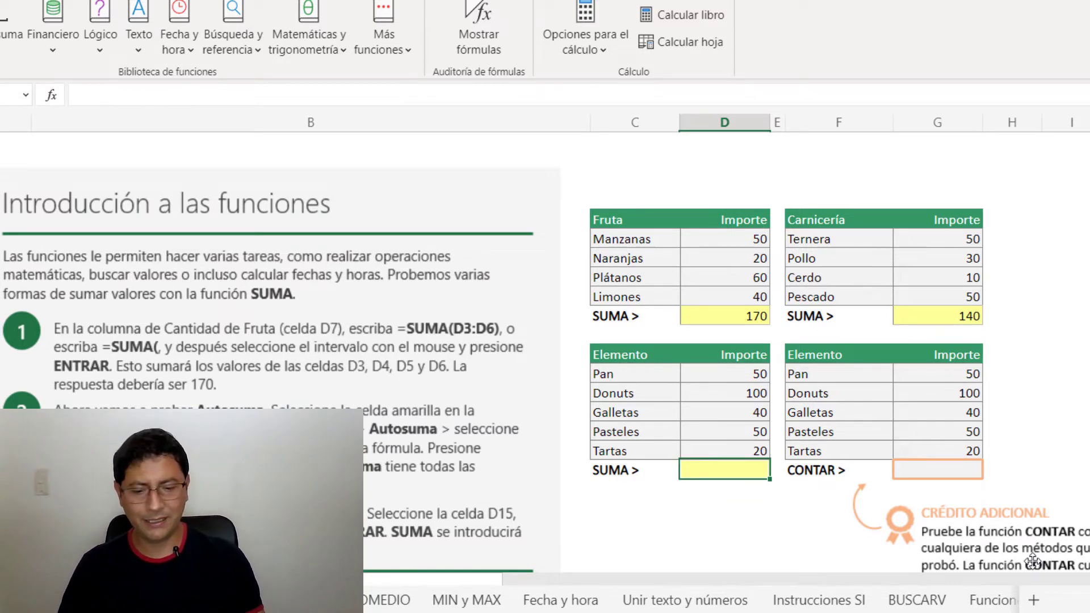
{"action": "type", "text": "=SUMA"}
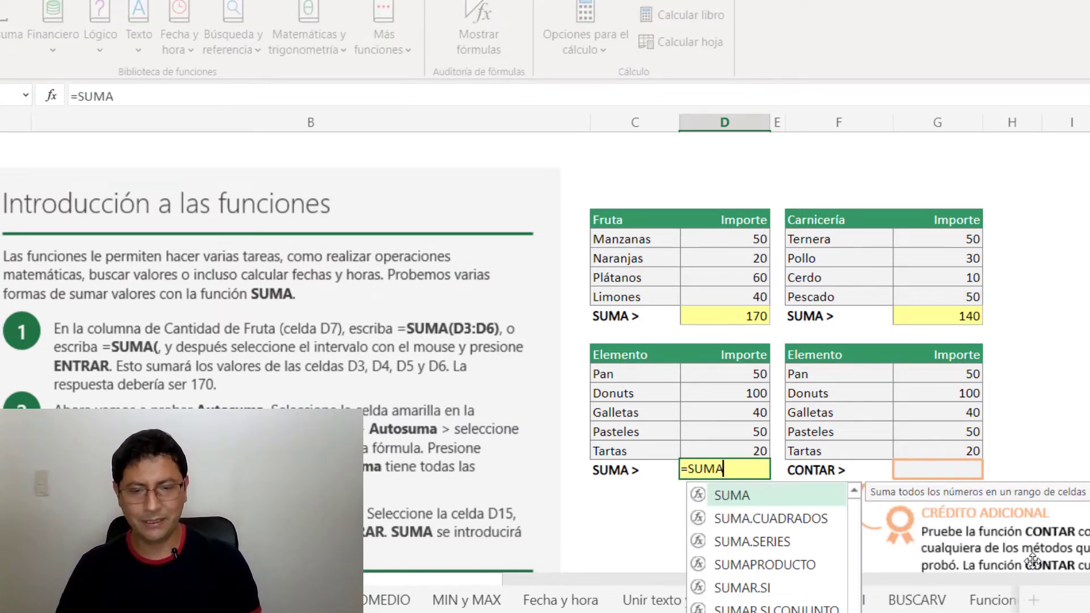
{"action": "type", "text": "("}
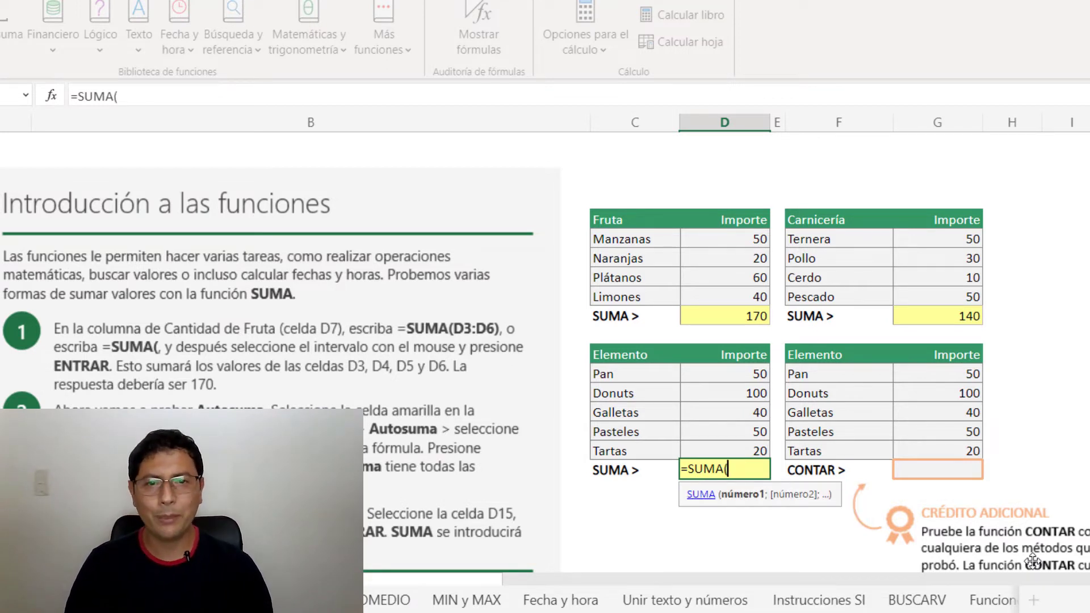
{"action": "key", "text": "Up"}
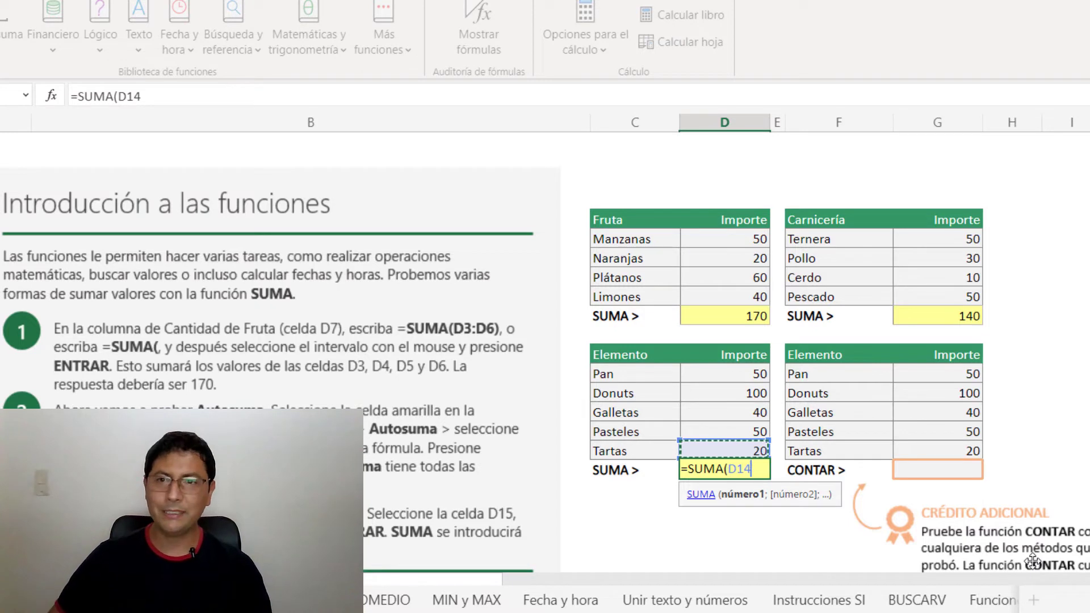
{"action": "key", "text": "ctrl+shift+Up"}
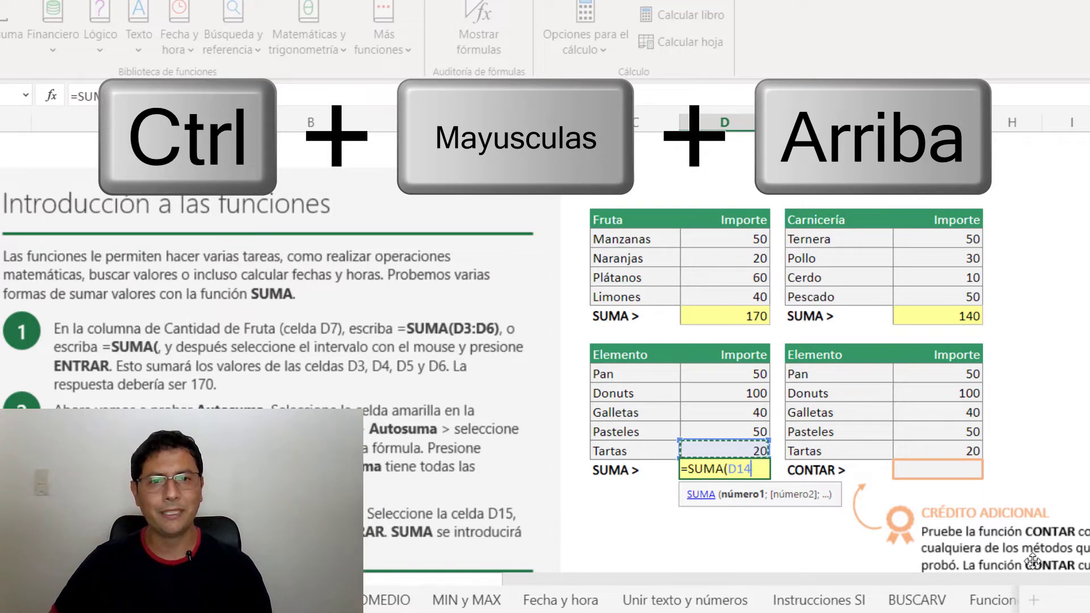
{"action": "key", "text": "ctrl+shift+Up"}
{"action": "key", "text": "ctrl+shift+Up"}
{"action": "key", "text": "shift+Down"}
{"action": "key", "text": "shift+Down"}
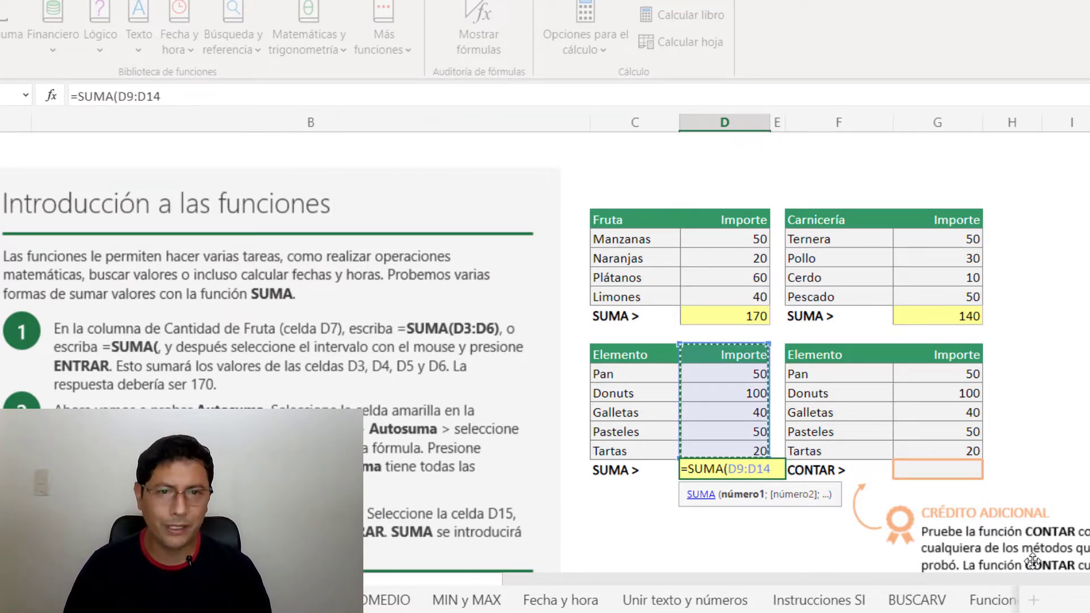
{"action": "key", "text": "shift+Down"}
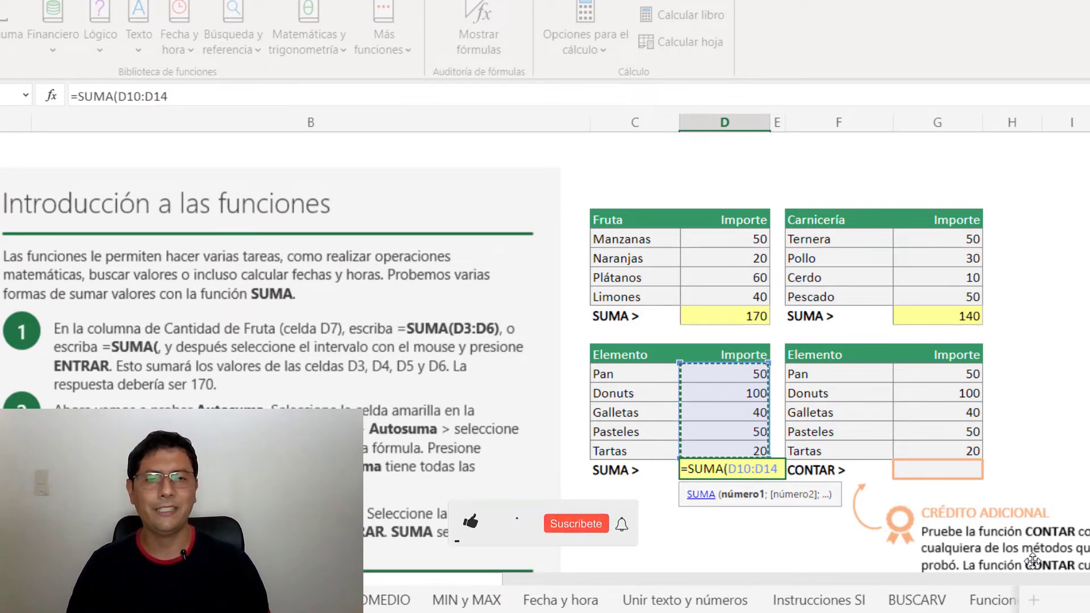
{"action": "key", "text": "Return"}
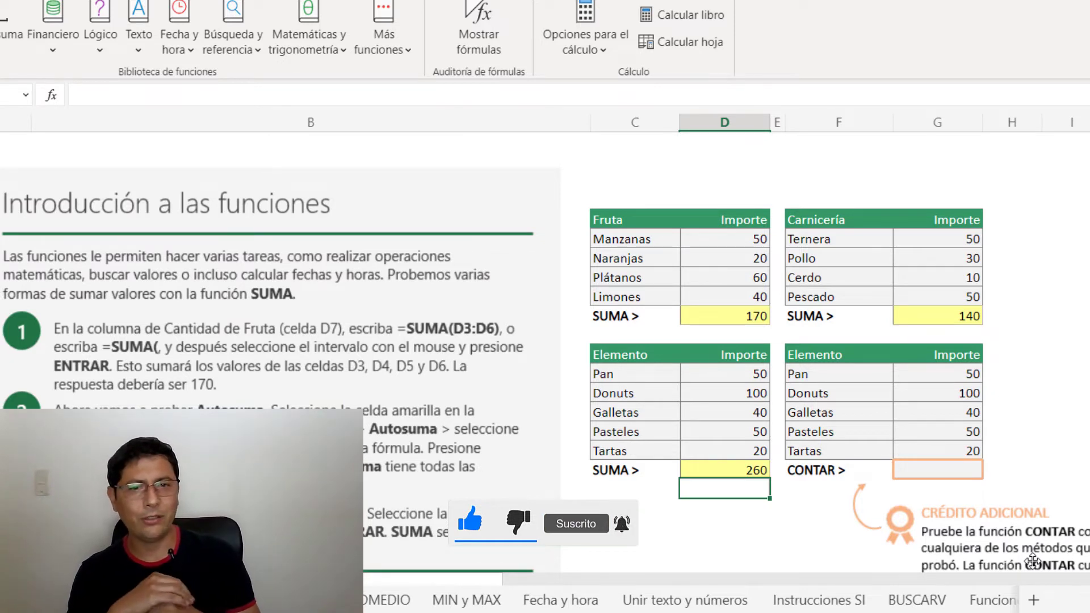
Step: Replace the D15 formula with =SUMA(D14;D13;D12;D11;D10), picking each Elemento amount as a separate argument
{"action": "key", "text": "Up"}
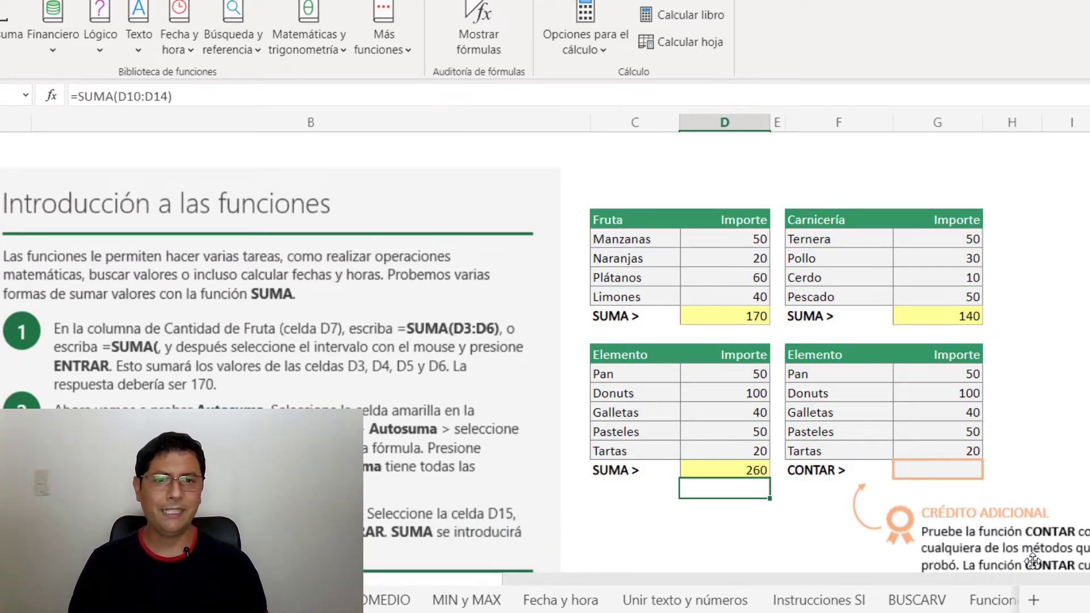
{"action": "key", "text": "Delete"}
{"action": "type", "text": "="}
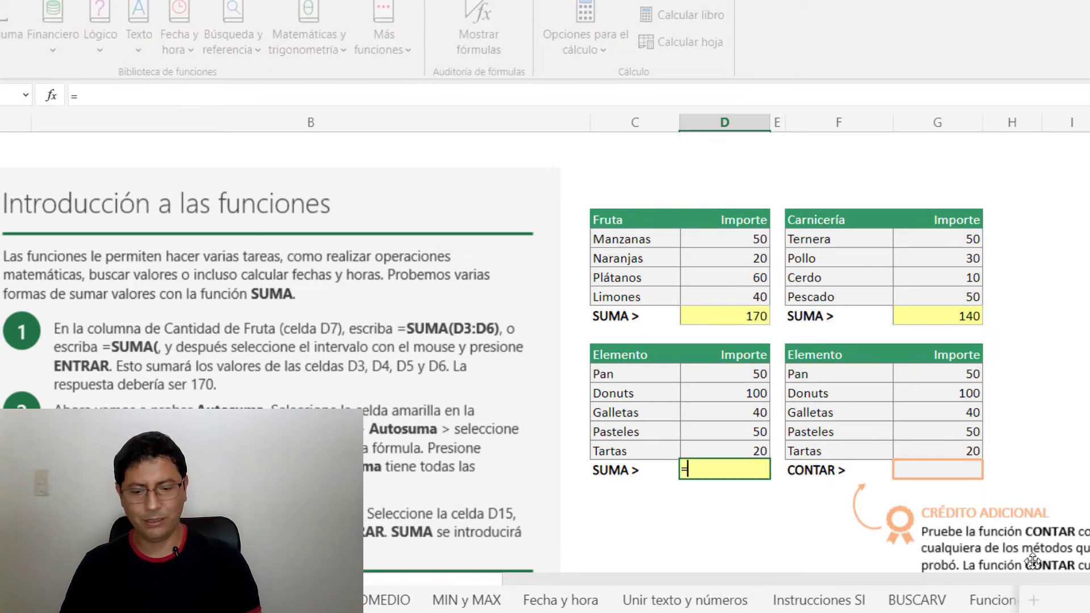
{"action": "type", "text": "SUMA"}
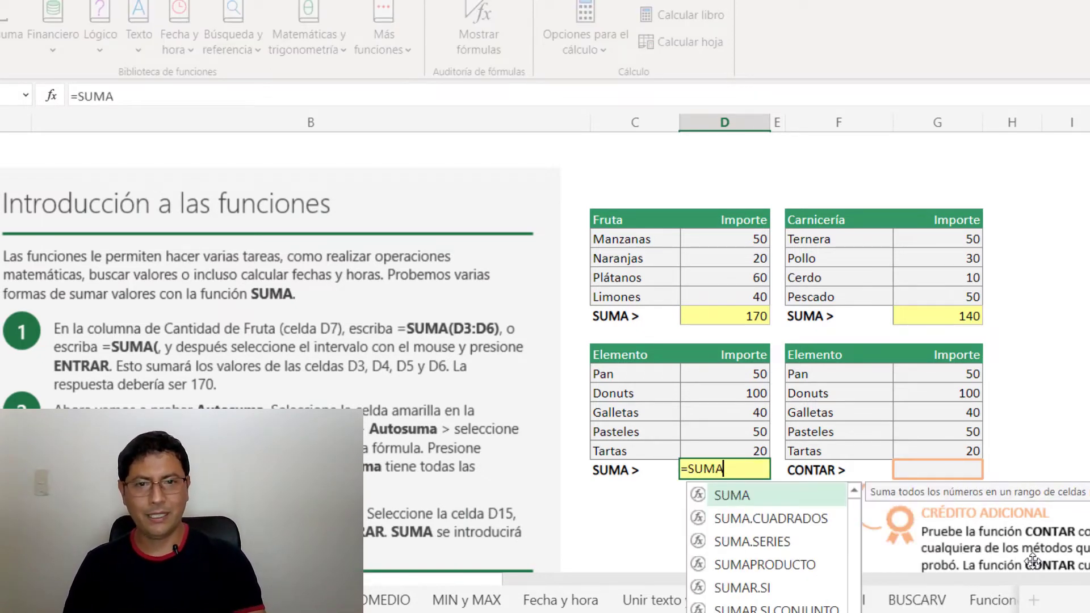
{"action": "type", "text": "("}
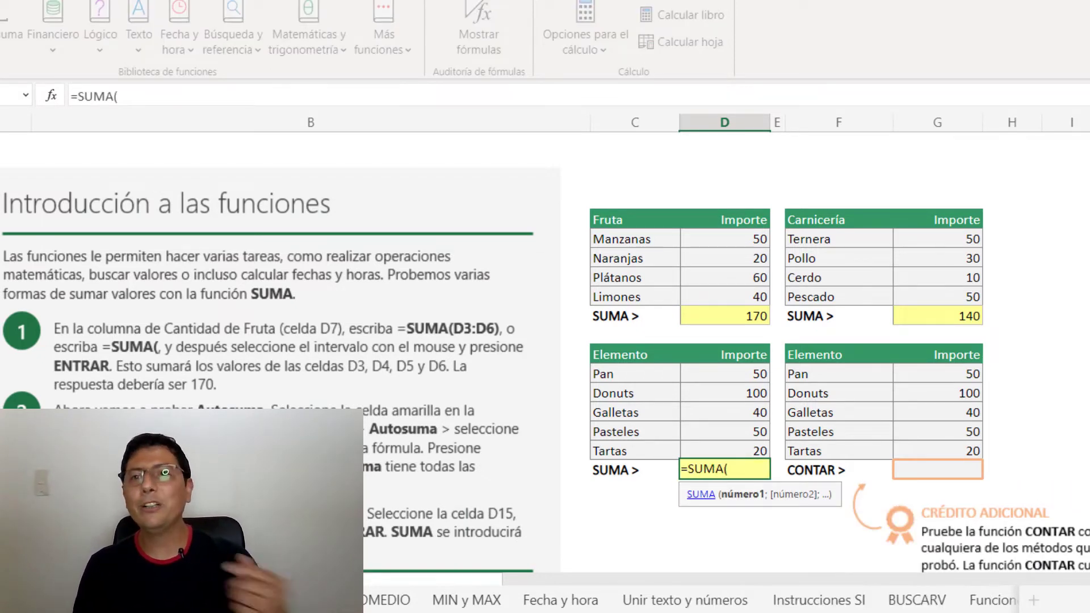
{"action": "key", "text": "ctrl"}
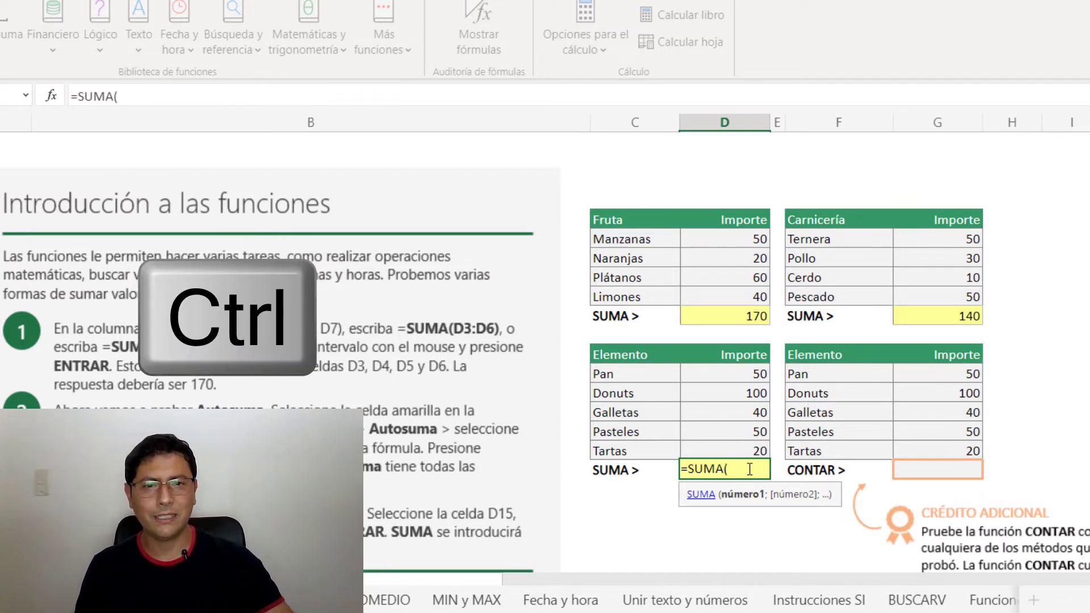
{"action": "left_click", "coordinate": [749, 450], "text": "ctrl"}
{"action": "left_click", "coordinate": [732, 430], "text": "ctrl"}
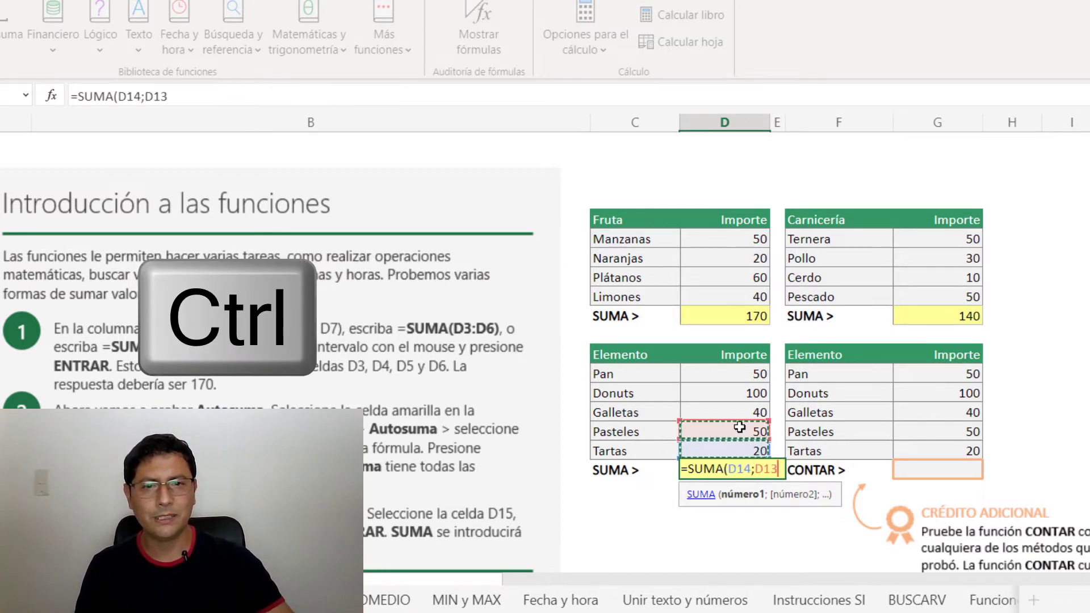
{"action": "left_click", "coordinate": [749, 407], "text": "ctrl"}
{"action": "left_click", "coordinate": [752, 393], "text": "ctrl"}
{"action": "left_click", "coordinate": [751, 373], "text": "ctrl"}
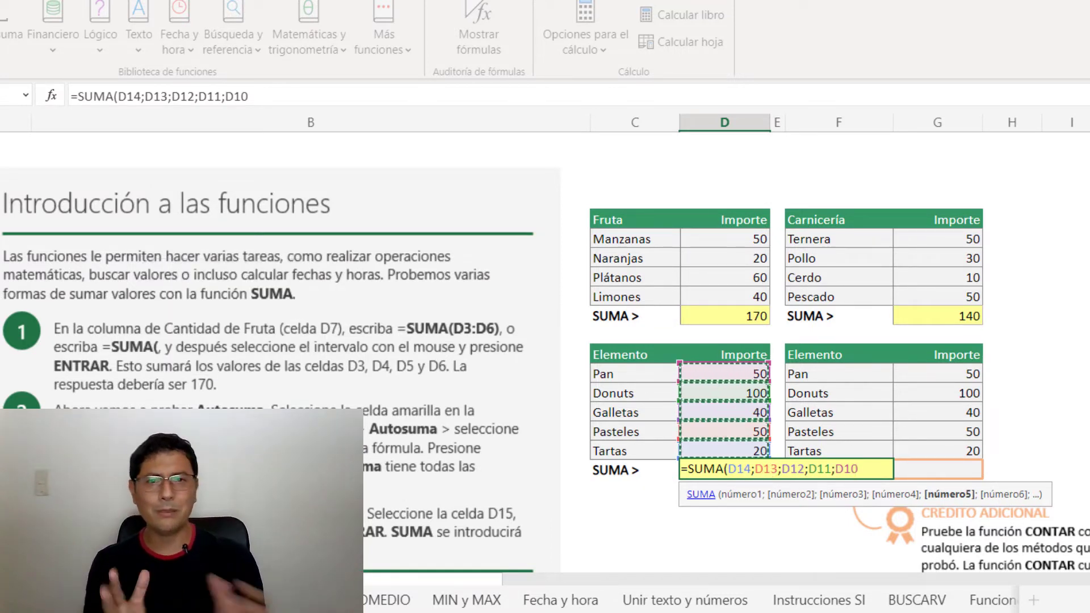
{"action": "key", "text": "Return"}
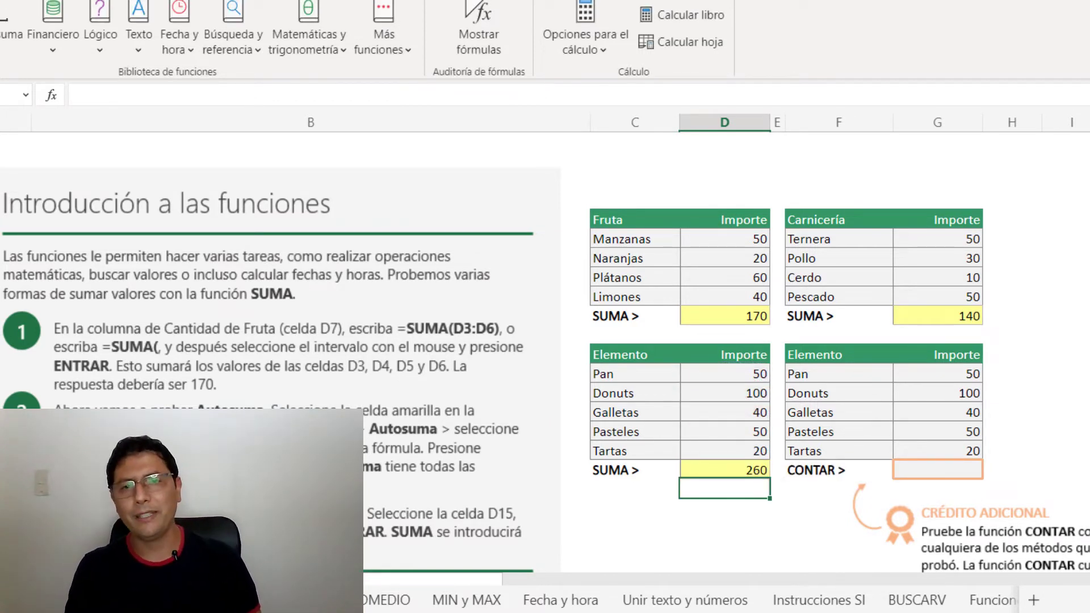
Step: Undo the cell-by-cell sum in D15 and enter =SUMA(D10:D14;D3:D6) to add the Elemento and Fruta amounts together
{"action": "key", "text": "ctrl+z"}
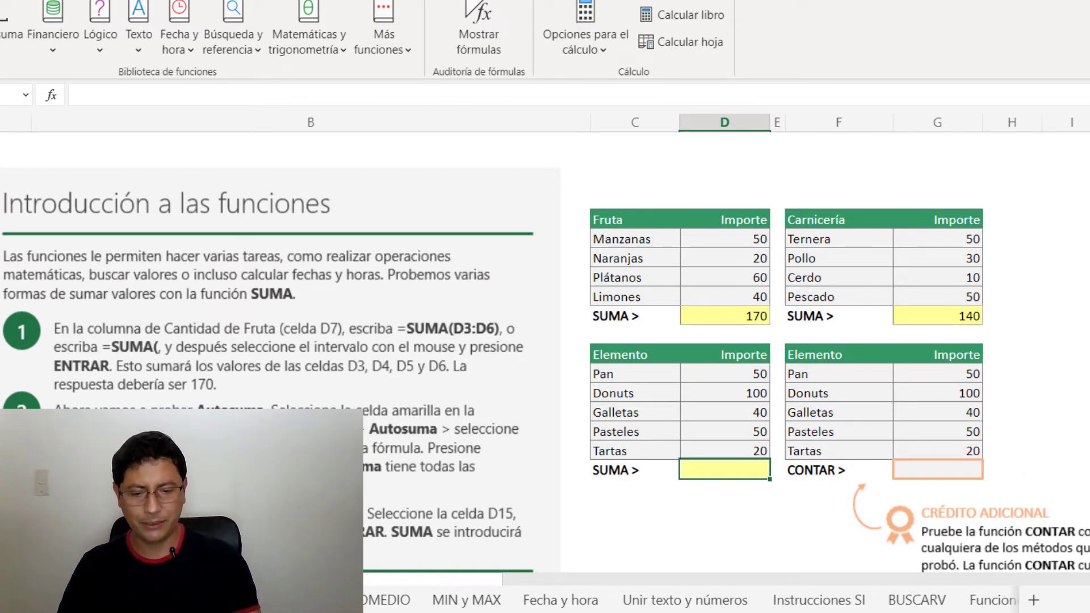
{"action": "type", "text": "=SUMA"}
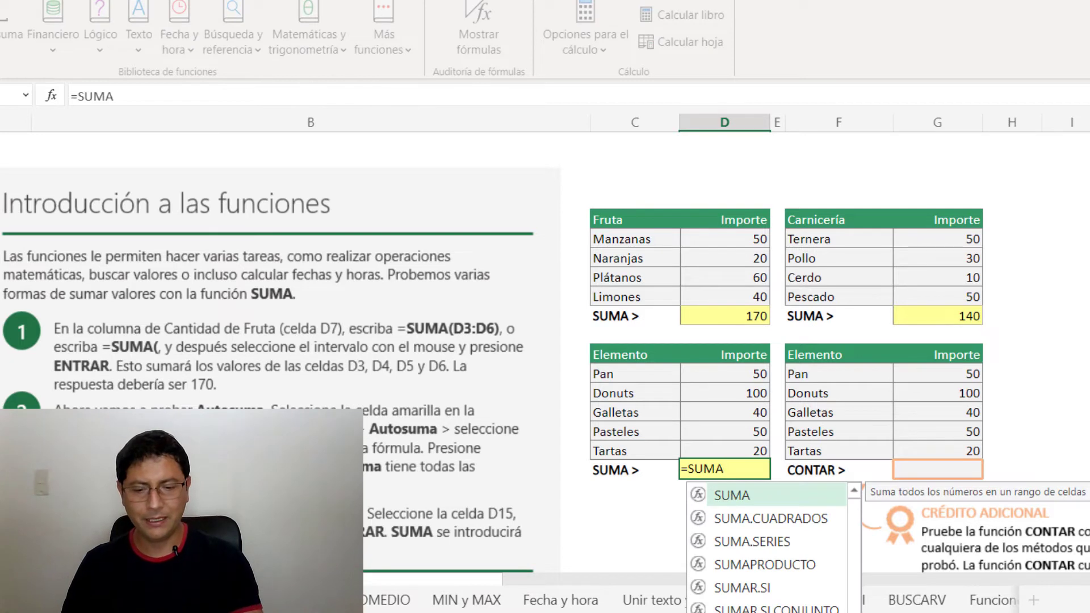
{"action": "type", "text": "("}
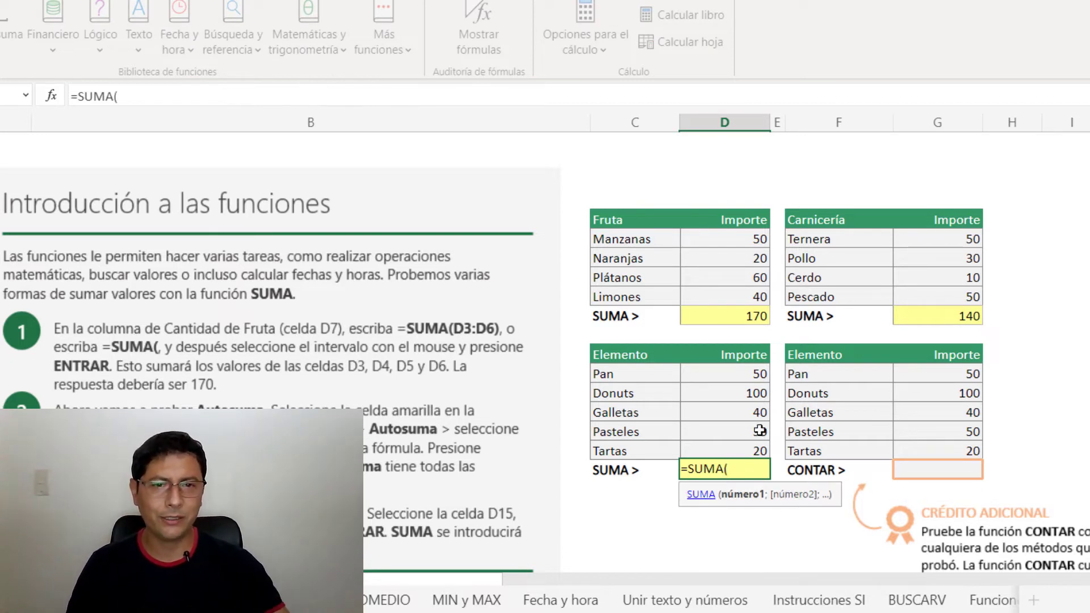
{"action": "left_click_drag", "start_coordinate": [754, 446], "coordinate": [761, 374]}
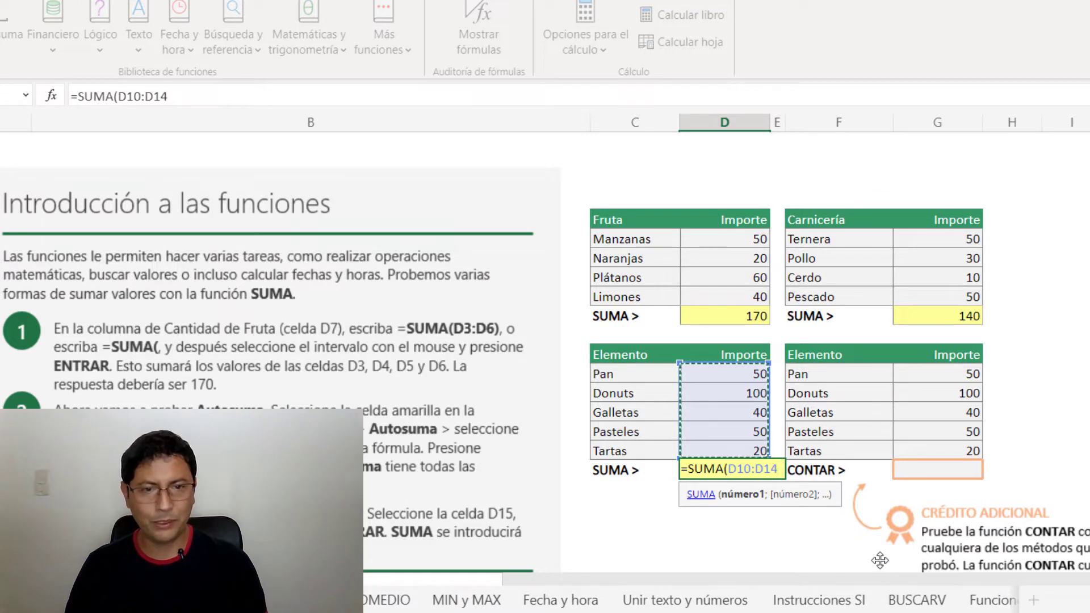
{"action": "type", "text": ":"}
{"action": "key", "text": "BackSpace"}
{"action": "type", "text": ";"}
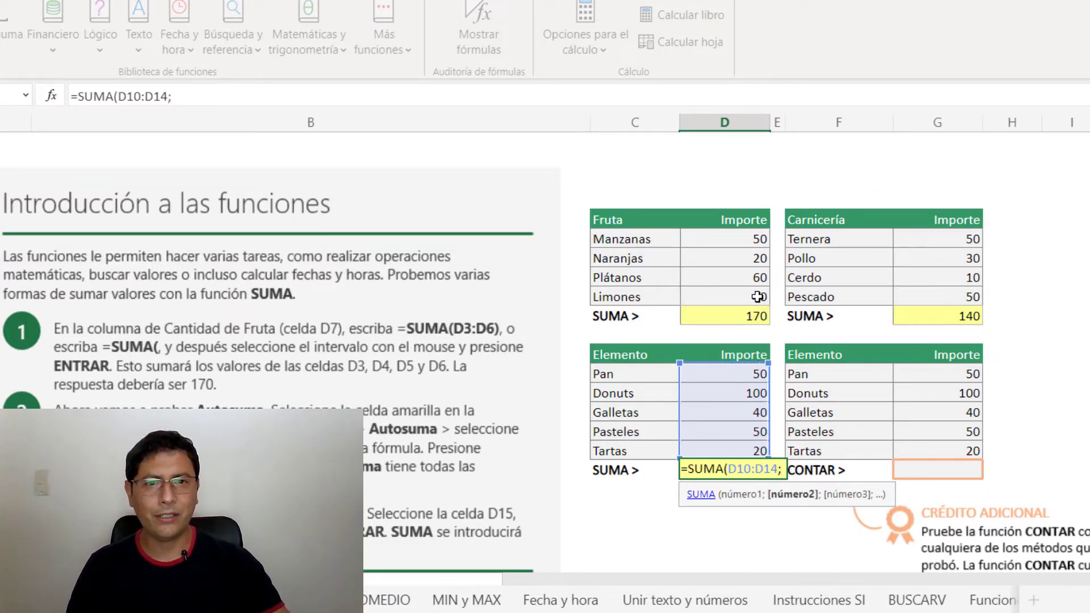
{"action": "left_click_drag", "start_coordinate": [757, 295], "coordinate": [760, 238]}
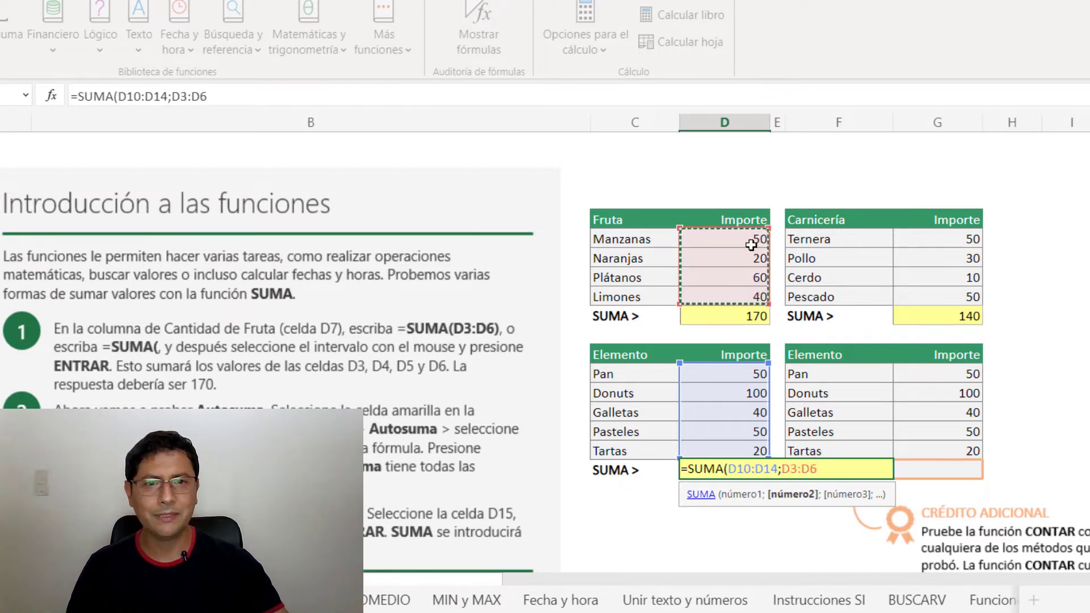
{"action": "key", "text": "Return"}
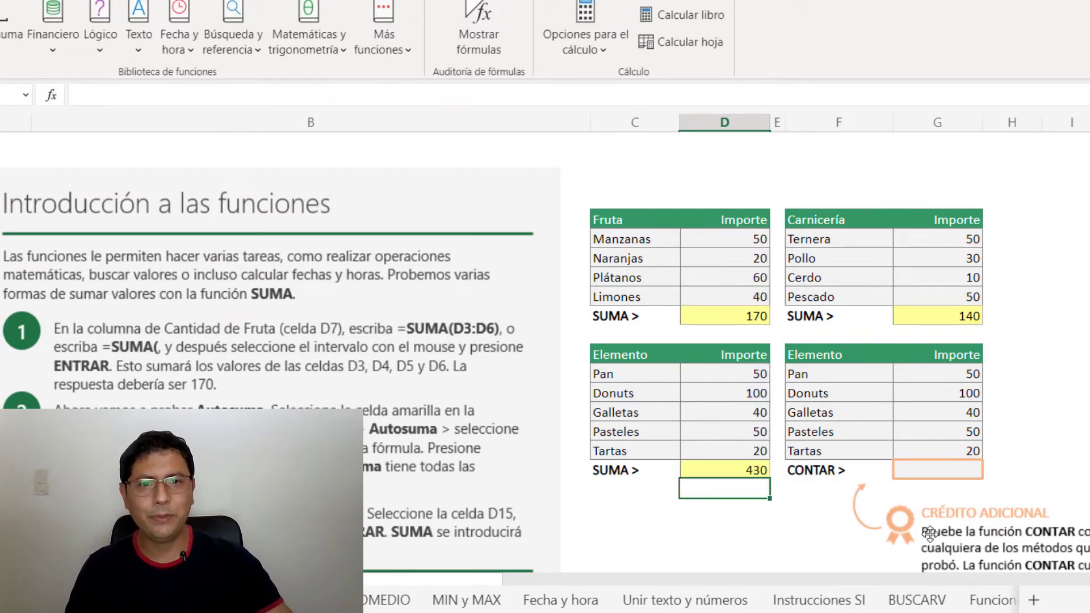
Step: Check the ranges in the D15 formula and replace it with =SUMA(D10:D14) to total only the Elemento amounts
{"action": "left_click", "coordinate": [739, 471]}
{"action": "double_click", "coordinate": [739, 471]}
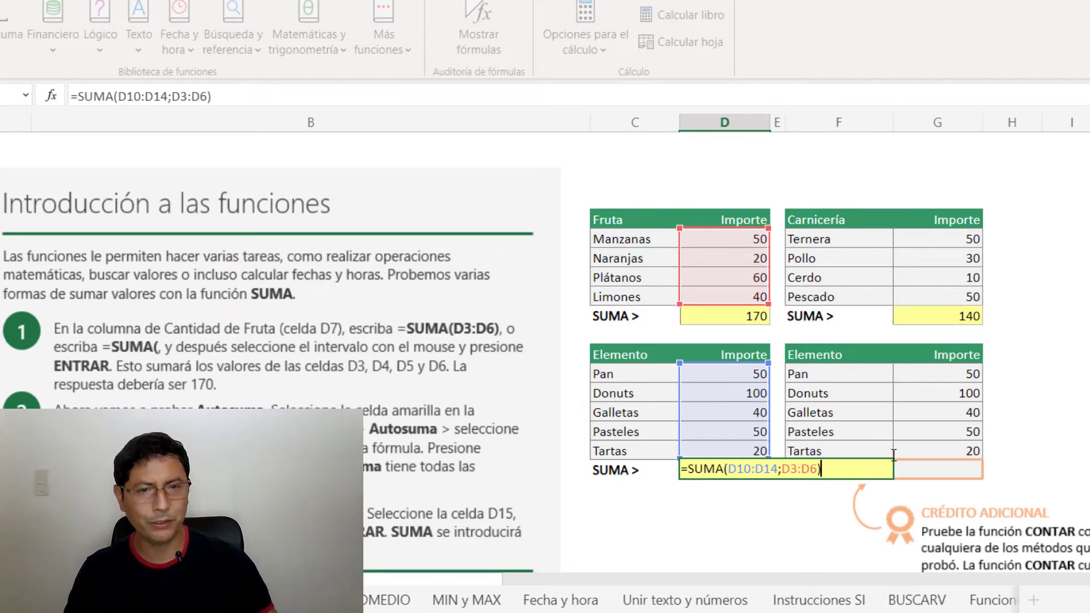
{"action": "key", "text": "Return"}
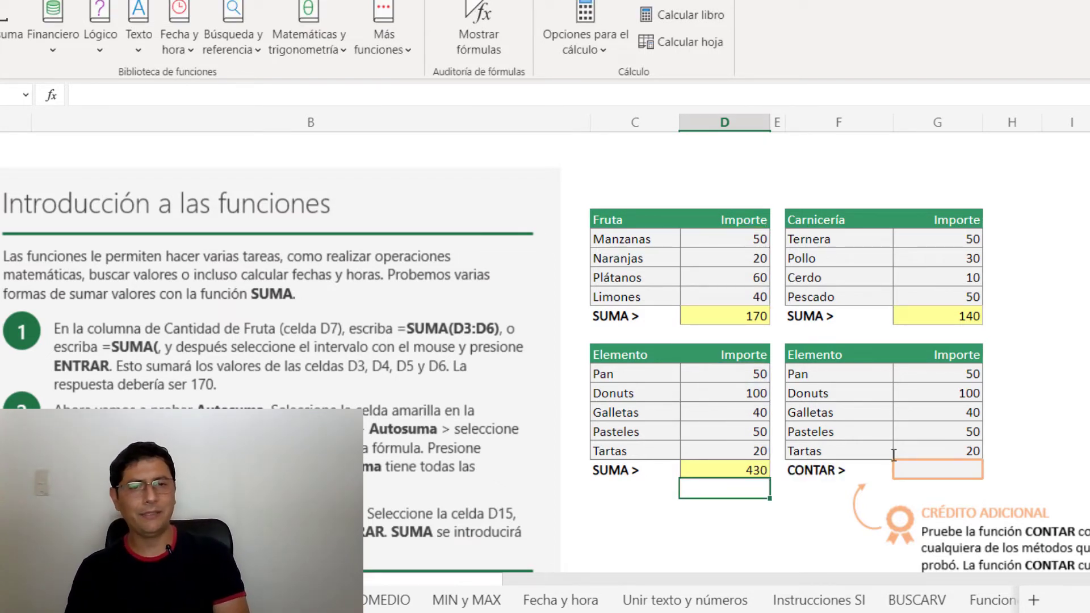
{"action": "key", "text": "Up"}
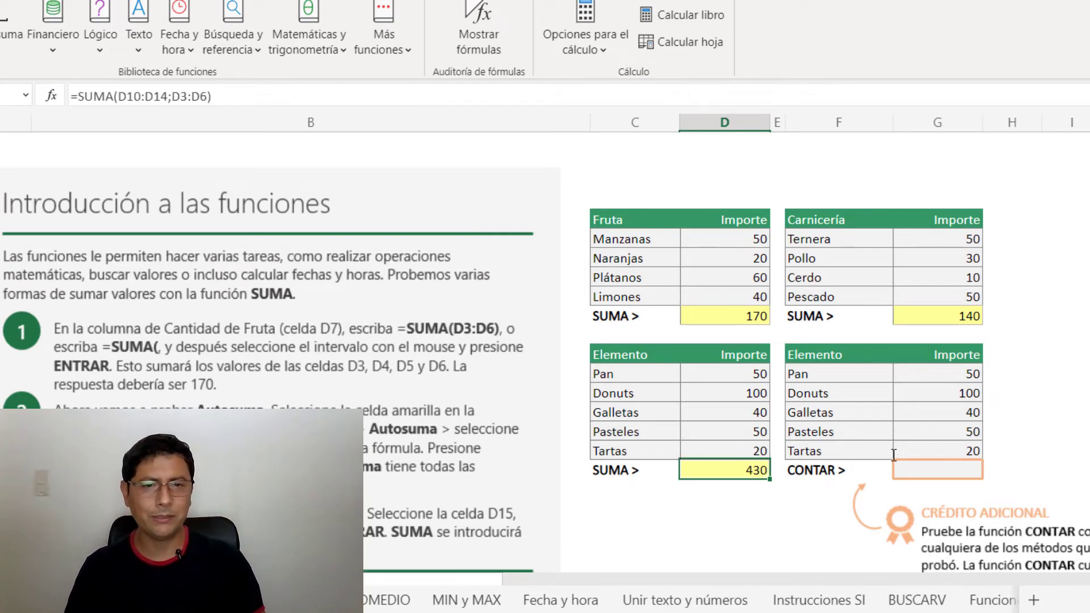
{"action": "key", "text": "Delete"}
{"action": "type", "text": "=SUMA"}
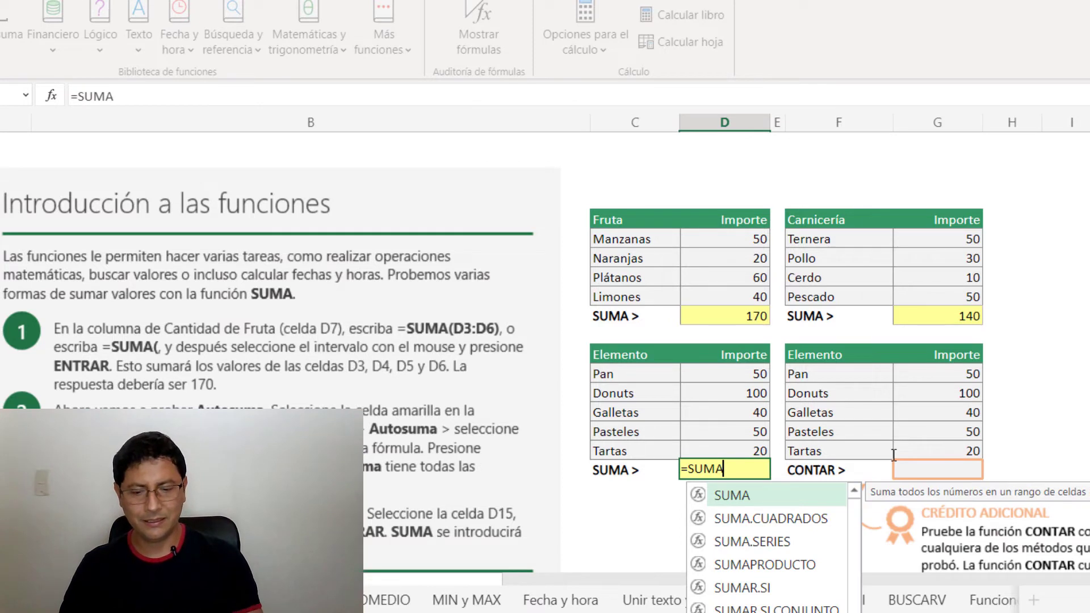
{"action": "type", "text": "("}
{"action": "key", "text": "Up"}
{"action": "key", "text": "shift+Up"}
{"action": "key", "text": "shift+Up"}
{"action": "key", "text": "shift+Up"}
{"action": "key", "text": "shift+Up"}
{"action": "key", "text": "shift+Up"}
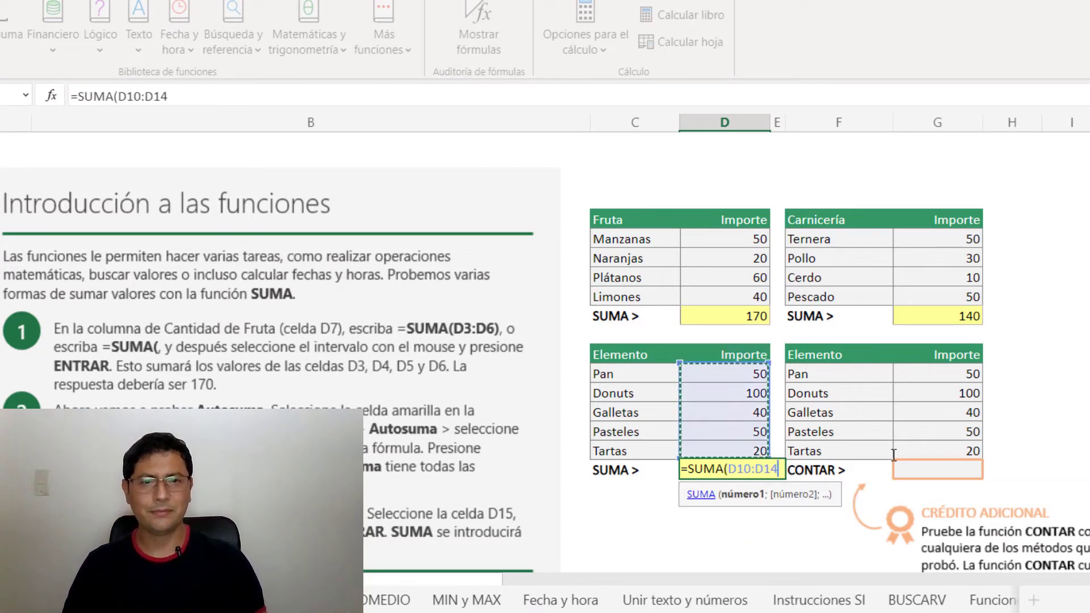
{"action": "key", "text": "shift+Return"}
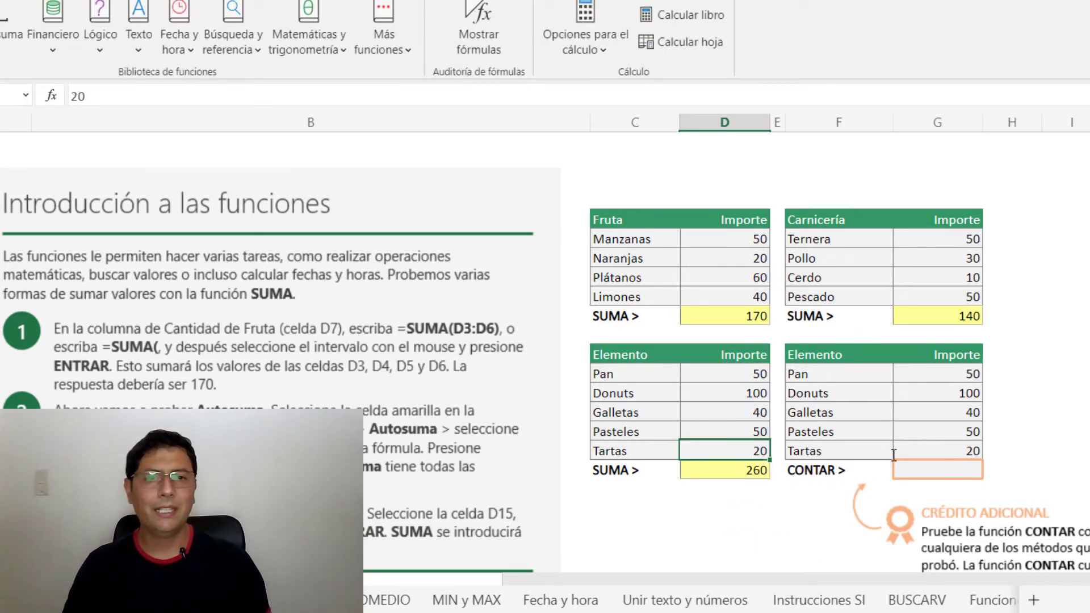
Step: Enter =CONTAR(G10:G14) in G15 to count the numeric amounts from Tartas up to Pan in the second Elemento table
{"action": "key", "text": "Right"}
{"action": "key", "text": "Right"}
{"action": "key", "text": "Right"}
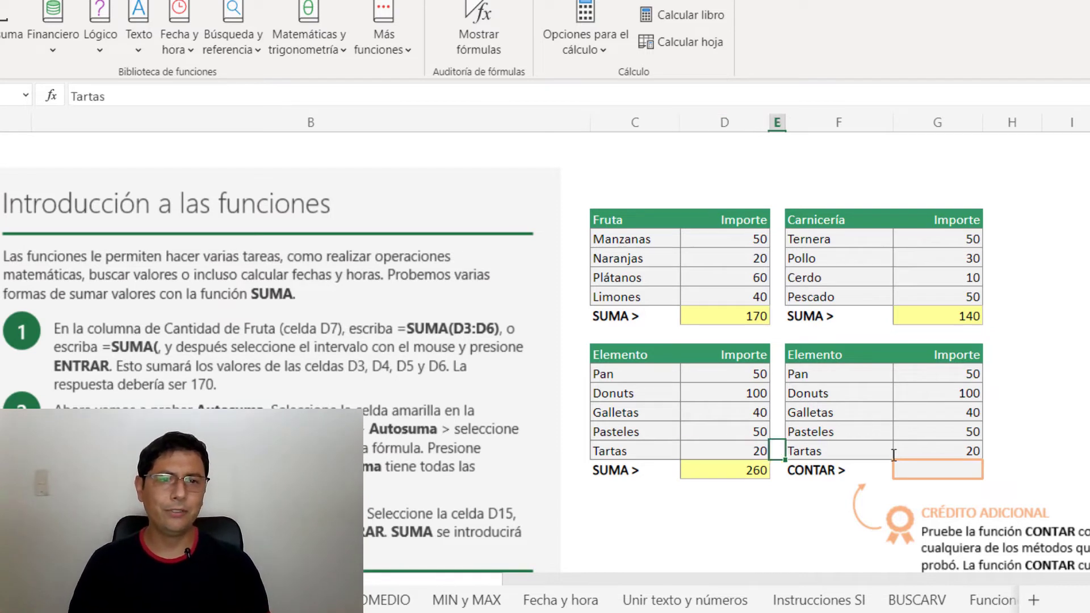
{"action": "key", "text": "Down"}
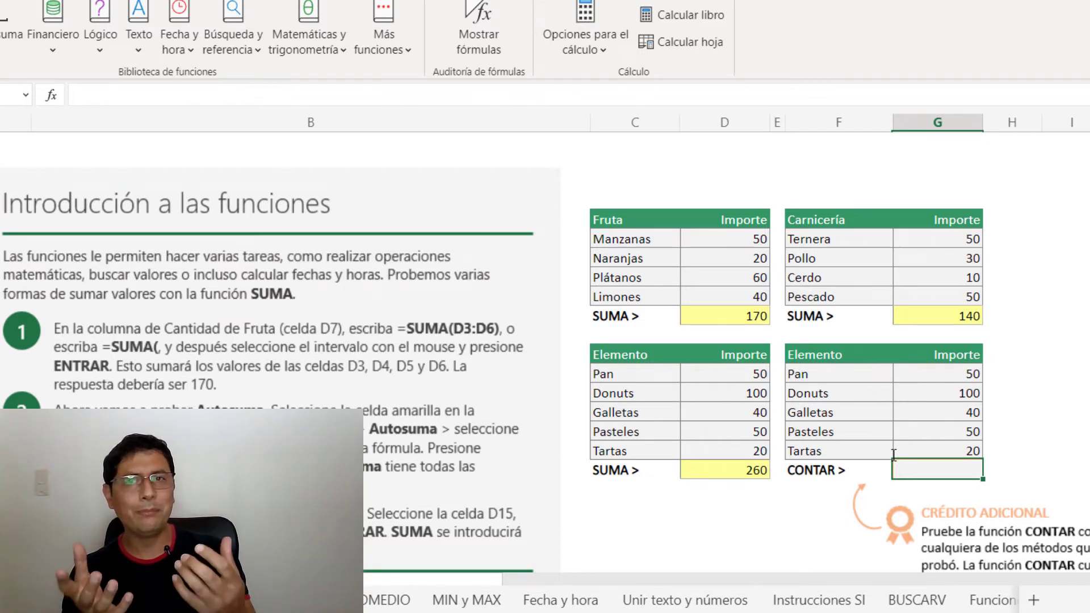
{"action": "type", "text": "="}
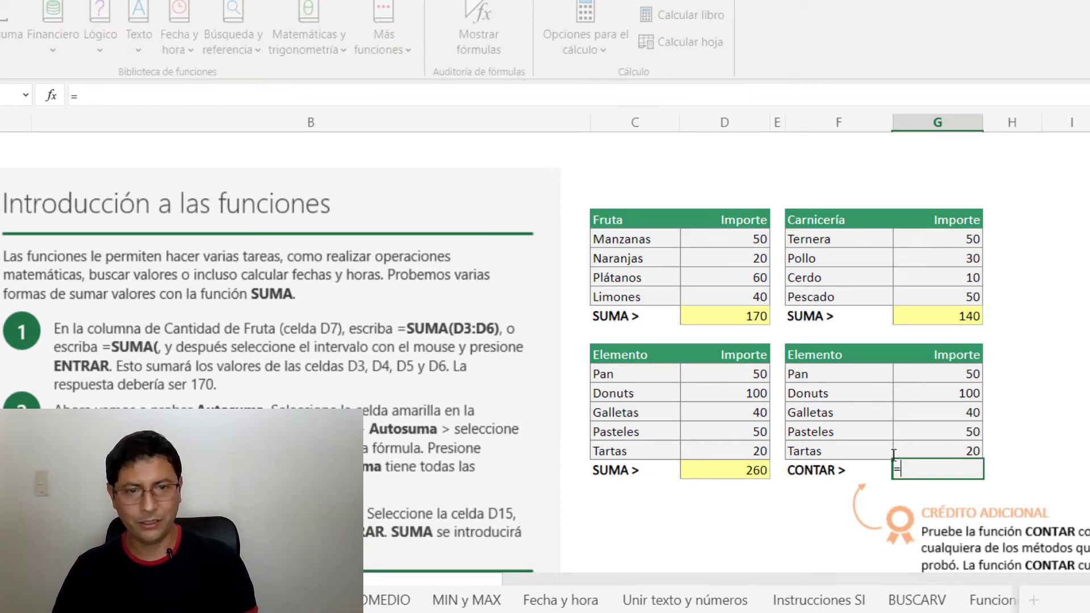
{"action": "type", "text": "CONMTA"}
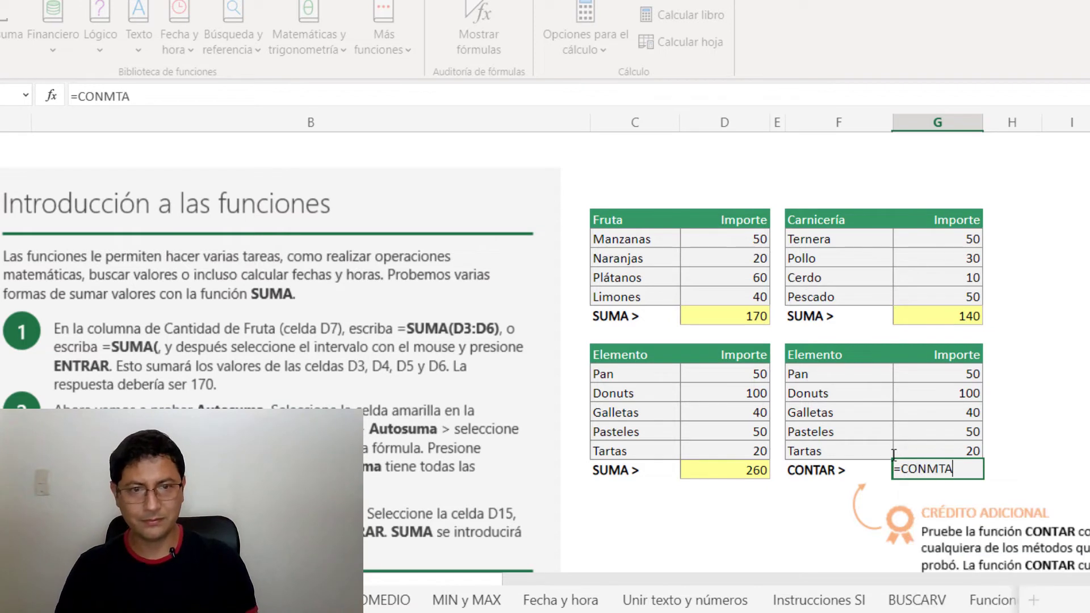
{"action": "key", "text": "BackSpace"}
{"action": "key", "text": "BackSpace"}
{"action": "key", "text": "BackSpace"}
{"action": "type", "text": "TAR"}
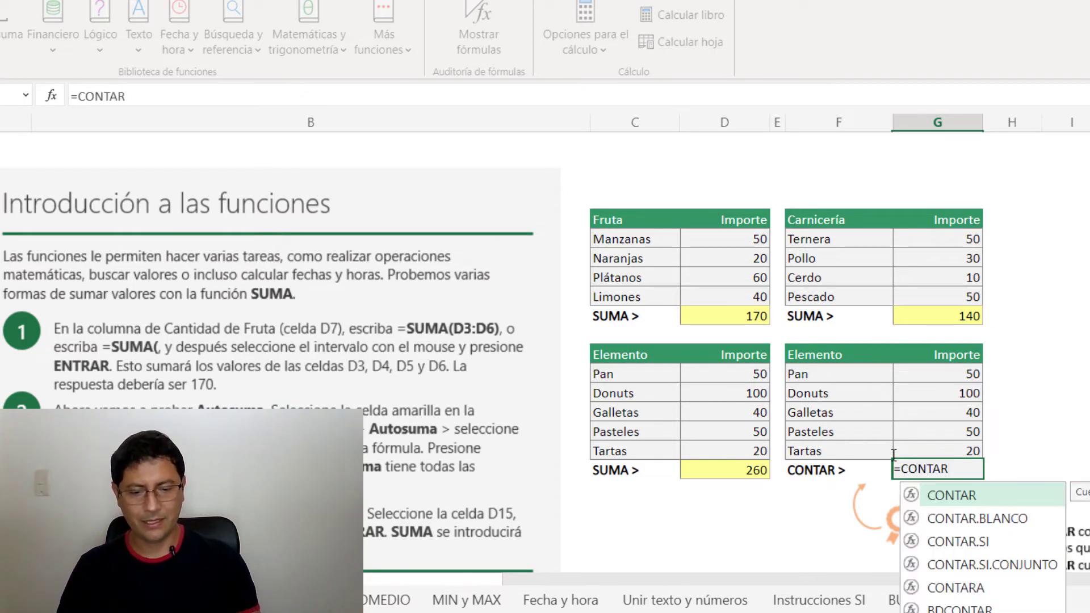
{"action": "type", "text": "("}
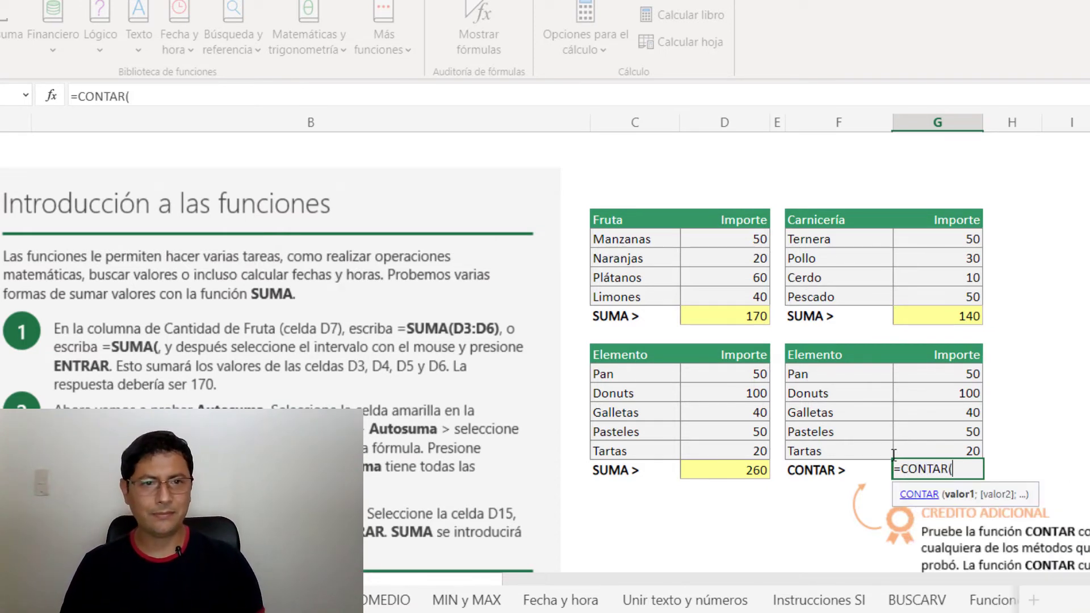
{"action": "key", "text": "Up"}
{"action": "key", "text": "shift+Up"}
{"action": "key", "text": "shift+Up"}
{"action": "key", "text": "shift+Up"}
{"action": "key", "text": "shift+Up"}
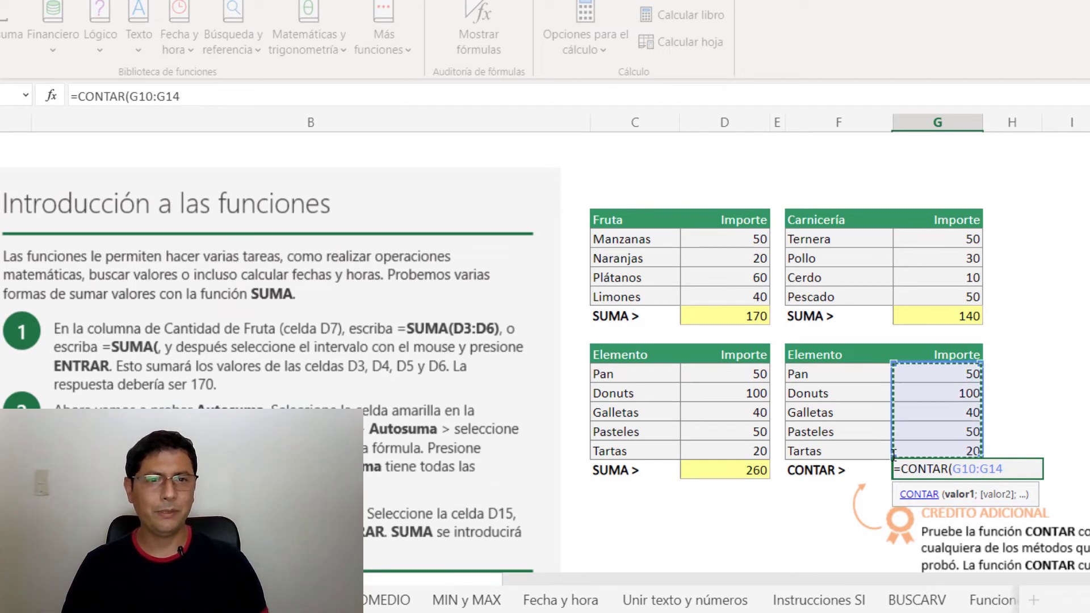
{"action": "type", "text": ")"}
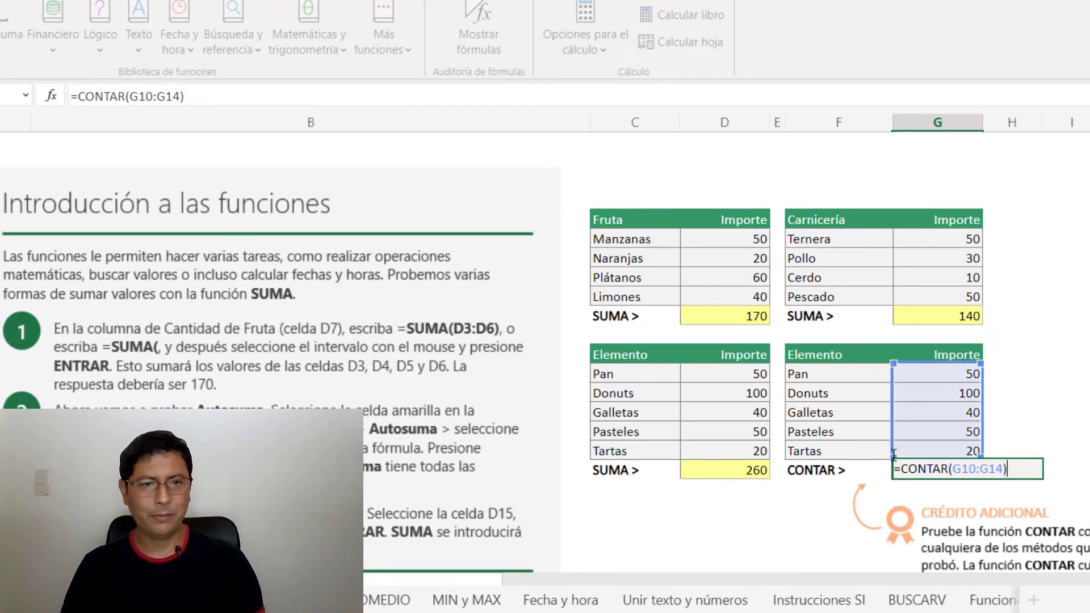
{"action": "key", "text": "Return"}
{"action": "key", "text": "Up"}
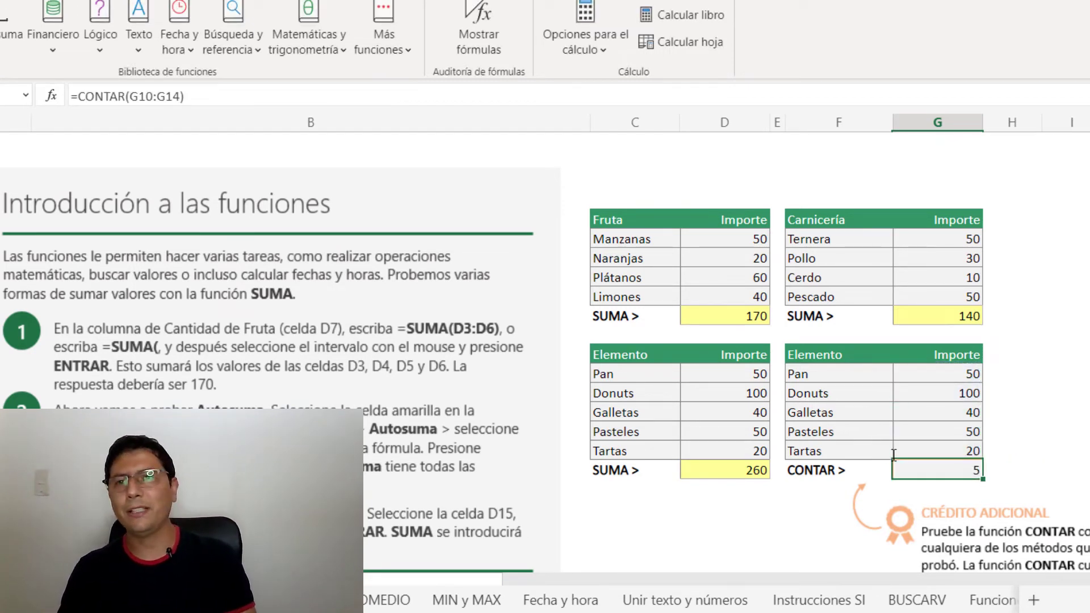
Step: Clear the Donuts amount in G11 to test how CONTAR treats an empty cell, and undo the deletion
{"action": "key", "text": "Up"}
{"action": "key", "text": "Up"}
{"action": "key", "text": "Up"}
{"action": "key", "text": "Up"}
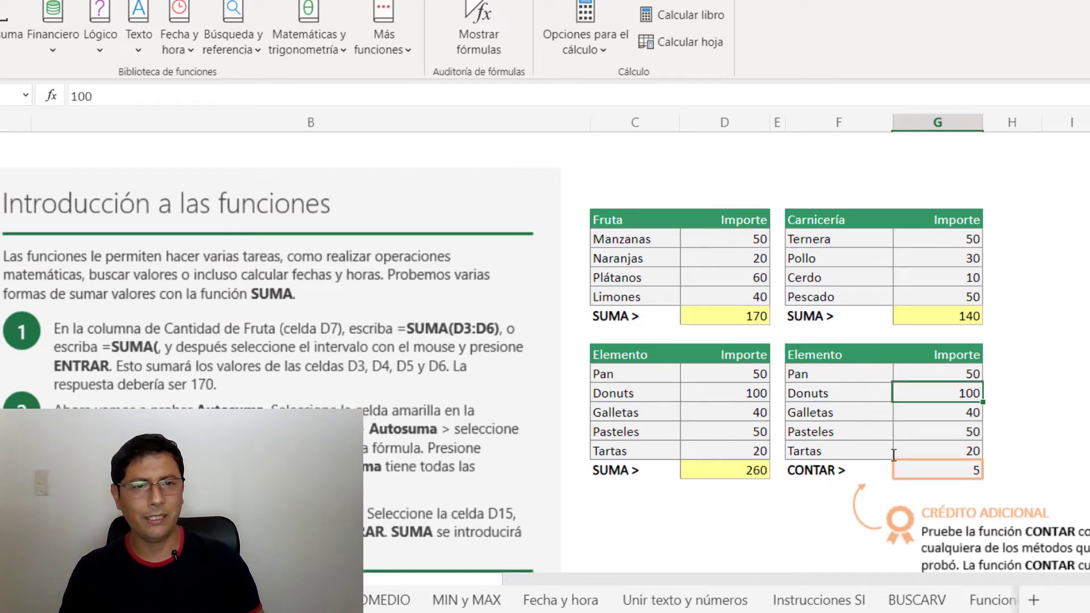
{"action": "key", "text": "Delete"}
{"action": "key", "text": "Down"}
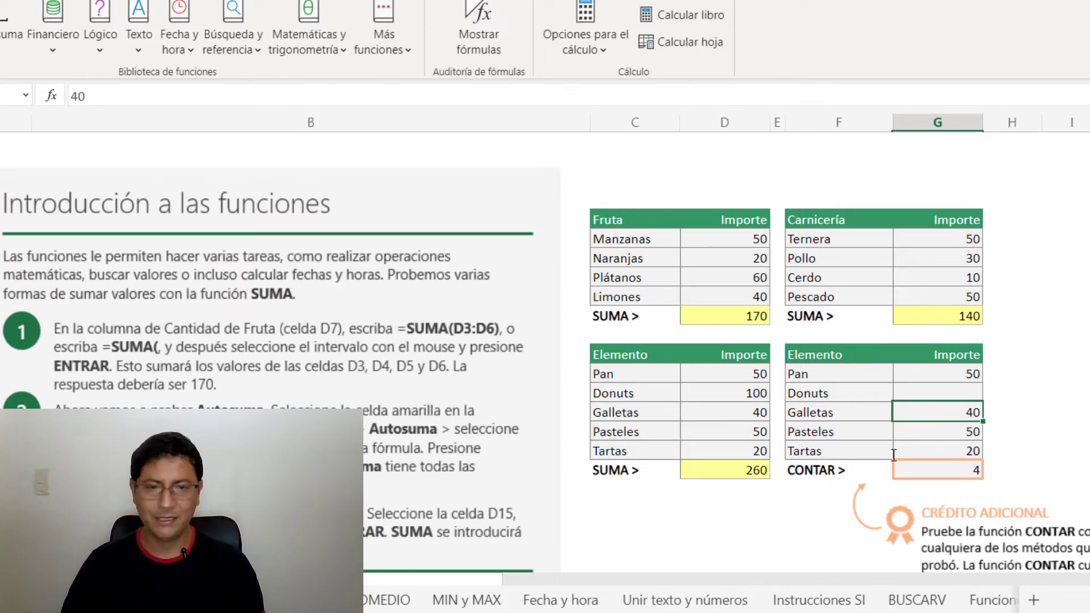
{"action": "key", "text": "ctrl+z"}
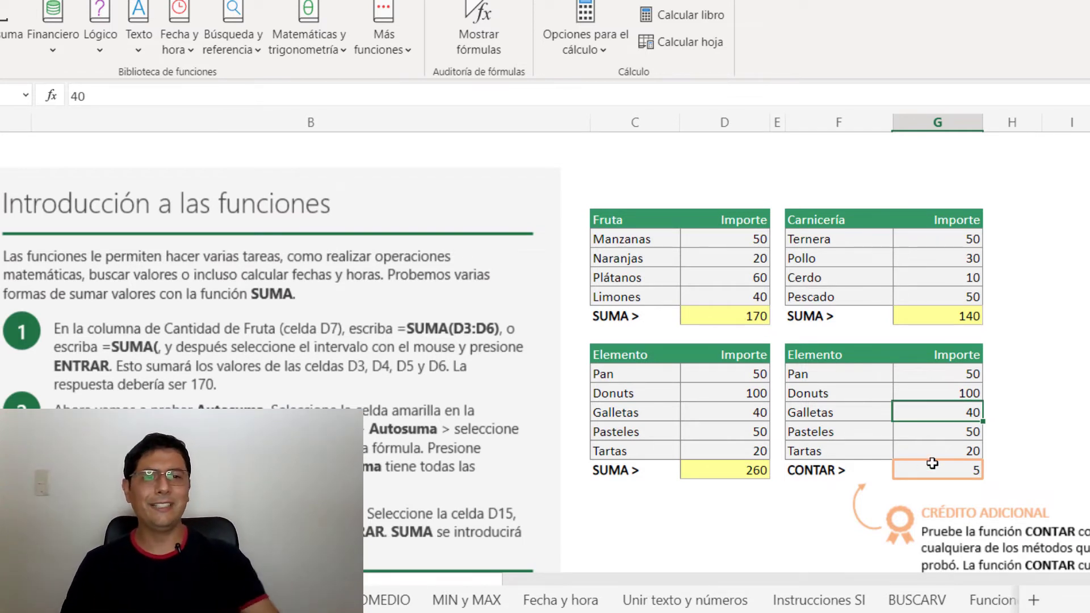
Step: Go to the Más información sobre las funciones section with its Fruta table
{"action": "scroll", "coordinate": [625, 469], "scroll_direction": "down", "scroll_amount": 7}
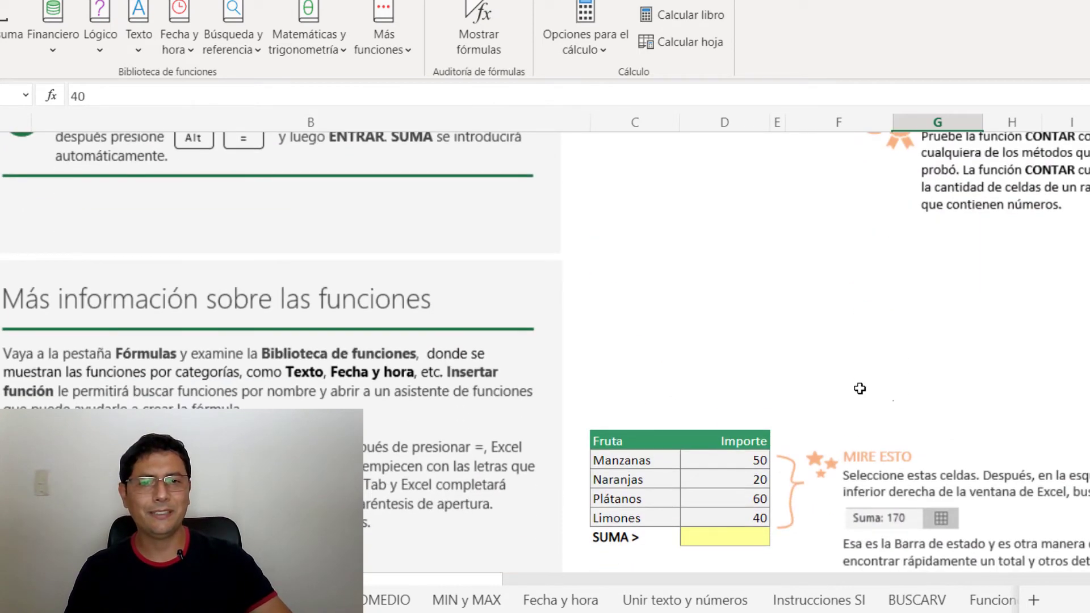